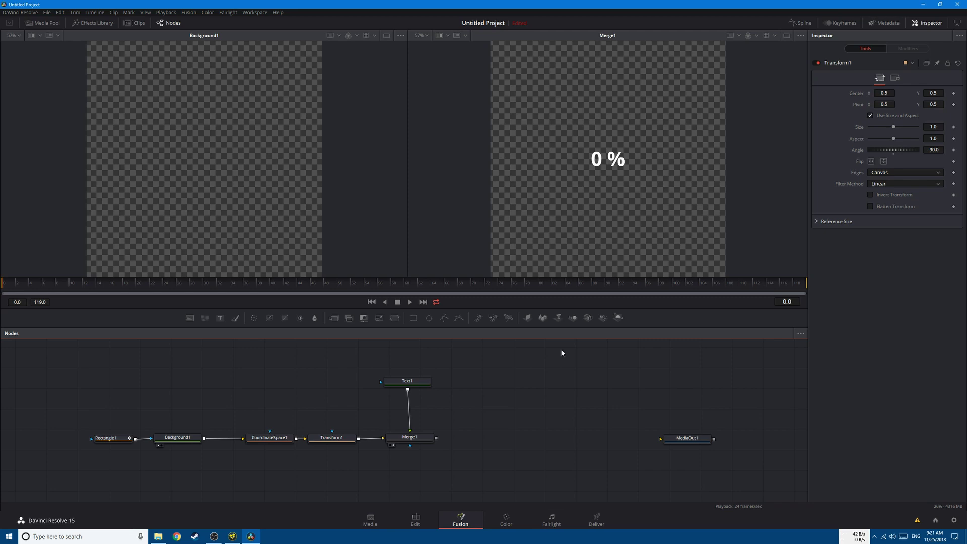
- Play the finished red progress ring animation with its rising percentage readout
key(space)
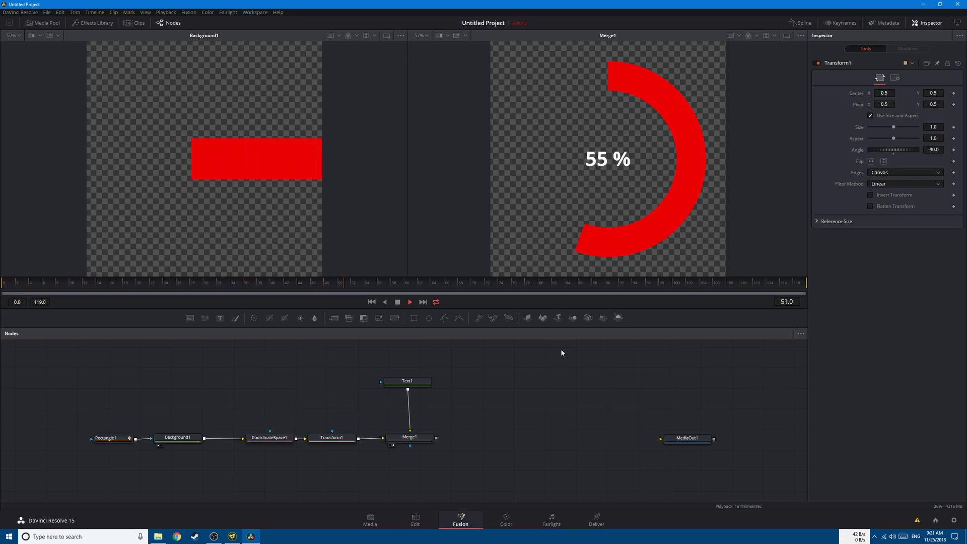
- Place a Fusion Composition generator at the start of V1 and open it in Fusion
click(416, 520)
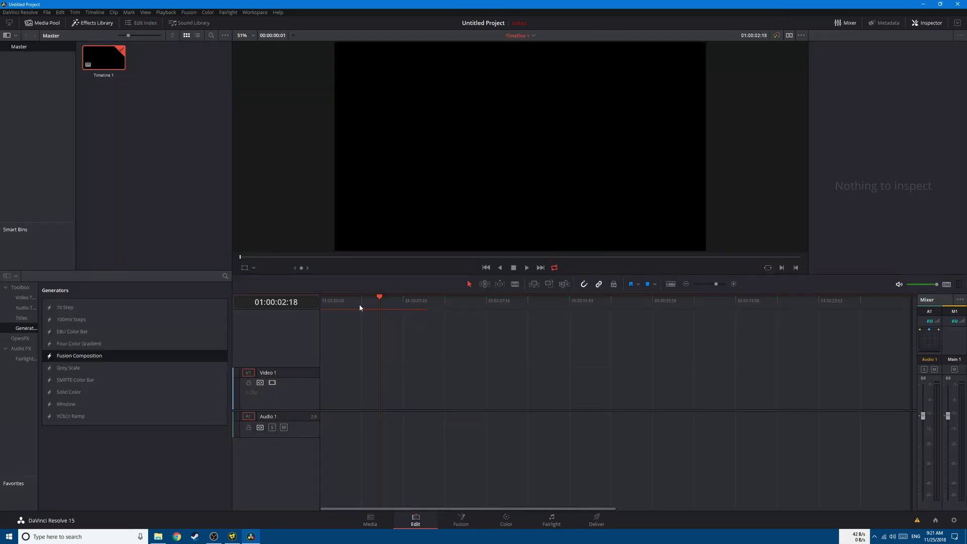
key(Home)
click(94, 25)
click(95, 26)
click(30, 328)
drag(80, 361, 324, 388)
click(462, 521)
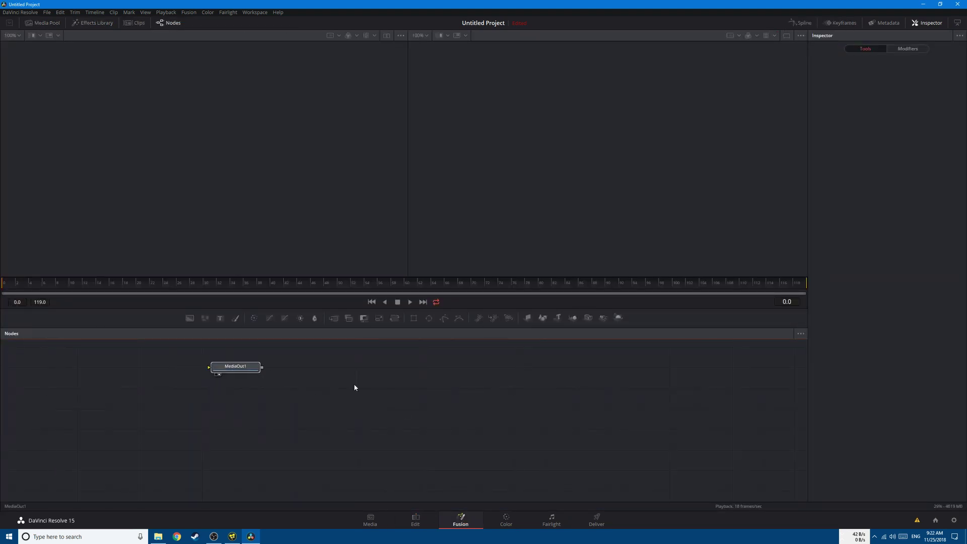
- Add a Background node masked by a Rectangle flattened to about 0.127 height
click(190, 318)
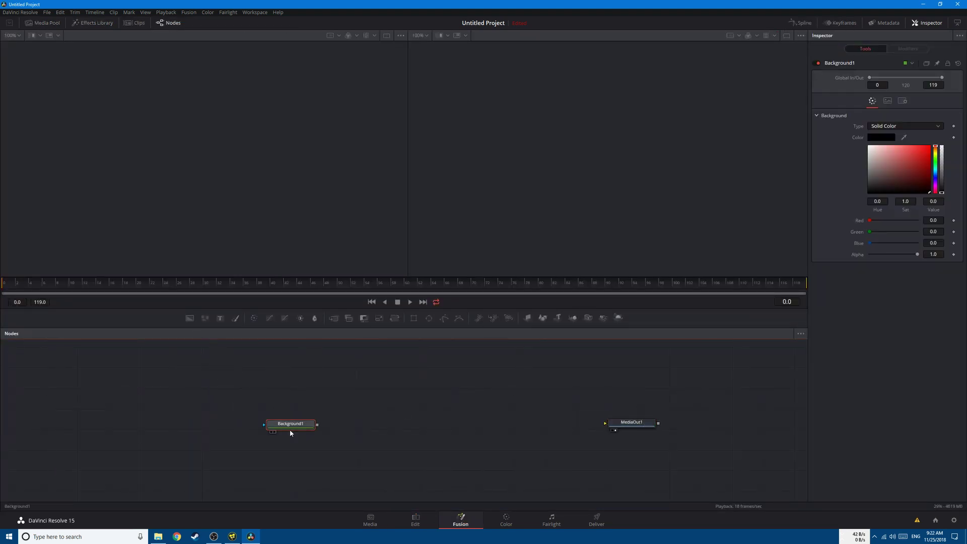
drag(289, 429, 282, 427)
click(413, 318)
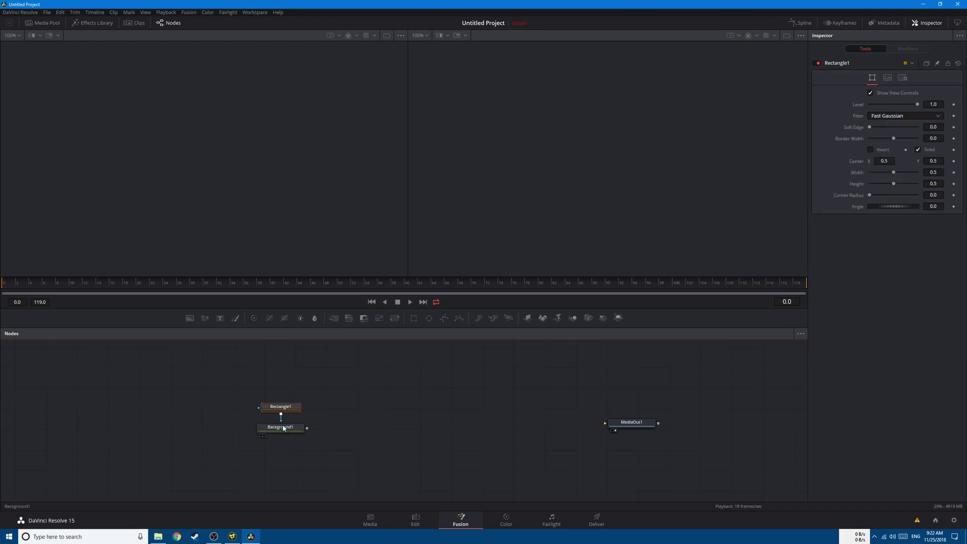
click(261, 436)
drag(283, 406, 213, 429)
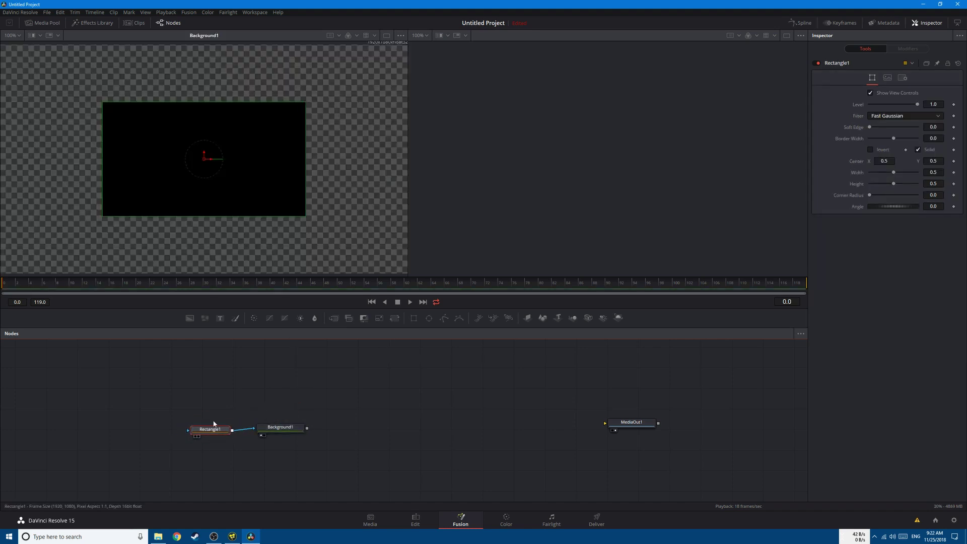
drag(197, 215, 201, 174)
- Change Background1's colour to yellow
click(280, 427)
drag(897, 176, 935, 151)
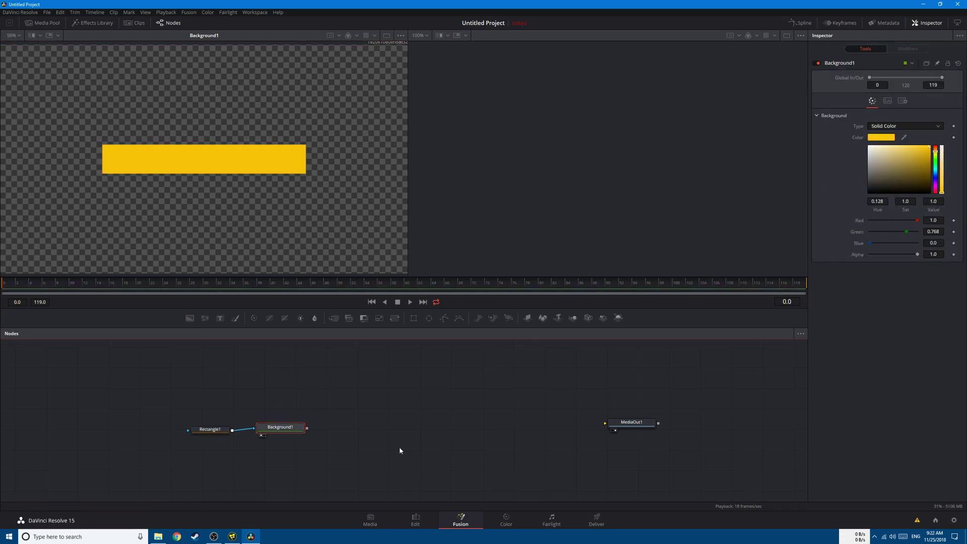
click(329, 439)
- Add a Coordinate Space node after Background1, view it, and set Shape to Polar to Rectangular
key(shift+space)
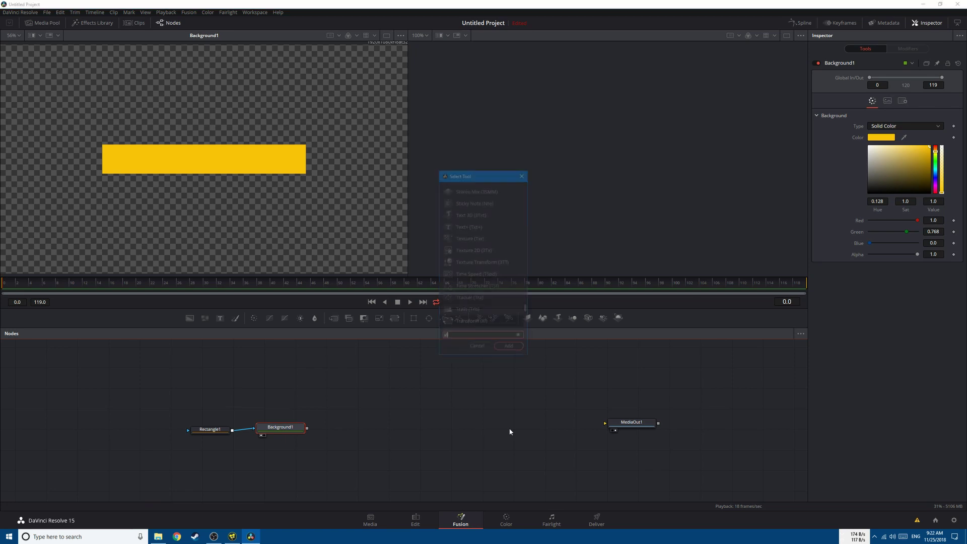
text(xf)
key(BackSpace)
key(BackSpace)
text(coo)
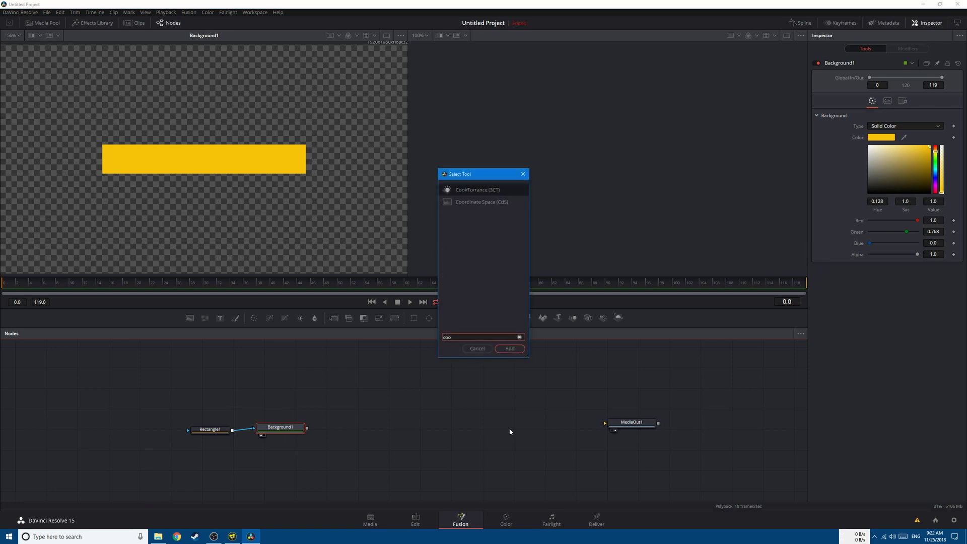
key(Down)
key(Return)
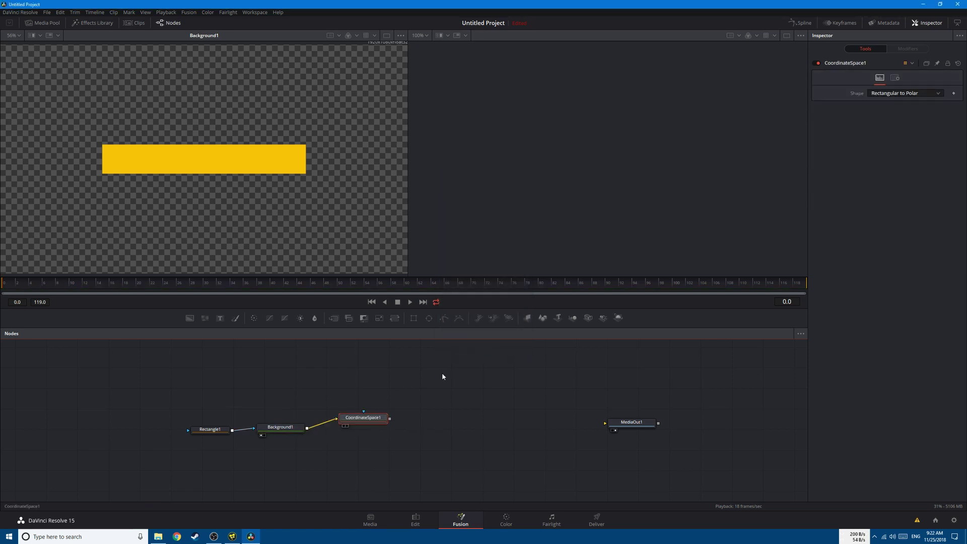
key(2)
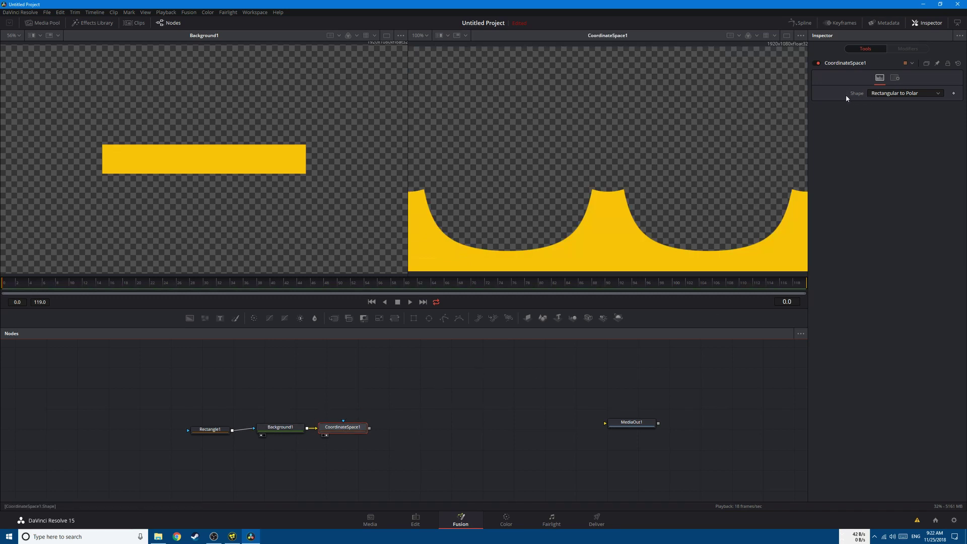
click(884, 94)
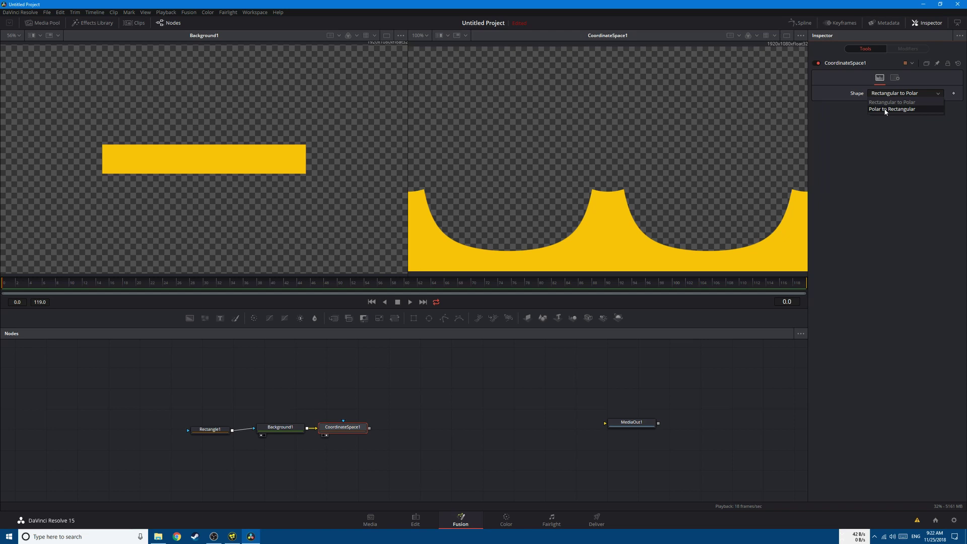
click(895, 110)
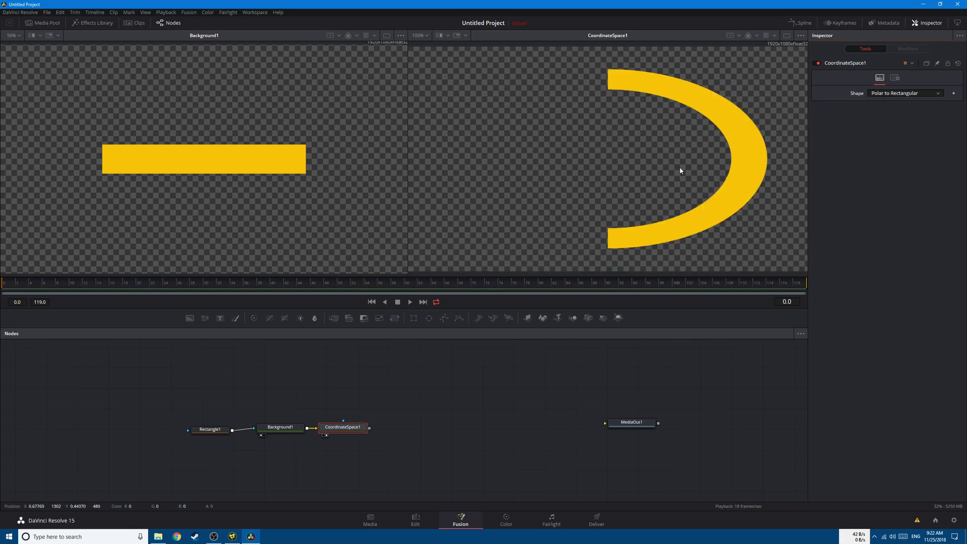
click(208, 430)
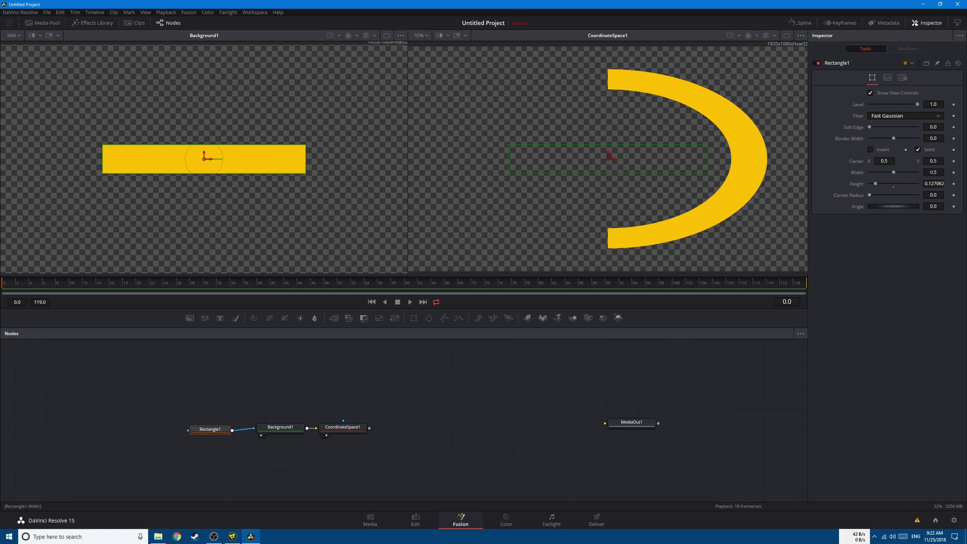
- Set Rectangle1 width to 1 and Background1 to a fixed 1080×1080 resolution
text(1)
key(Tab)
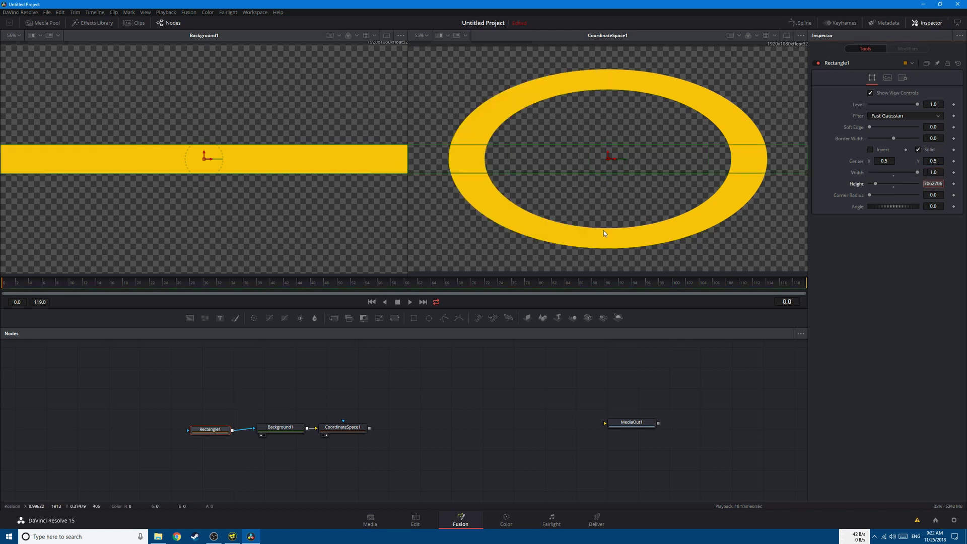
click(278, 428)
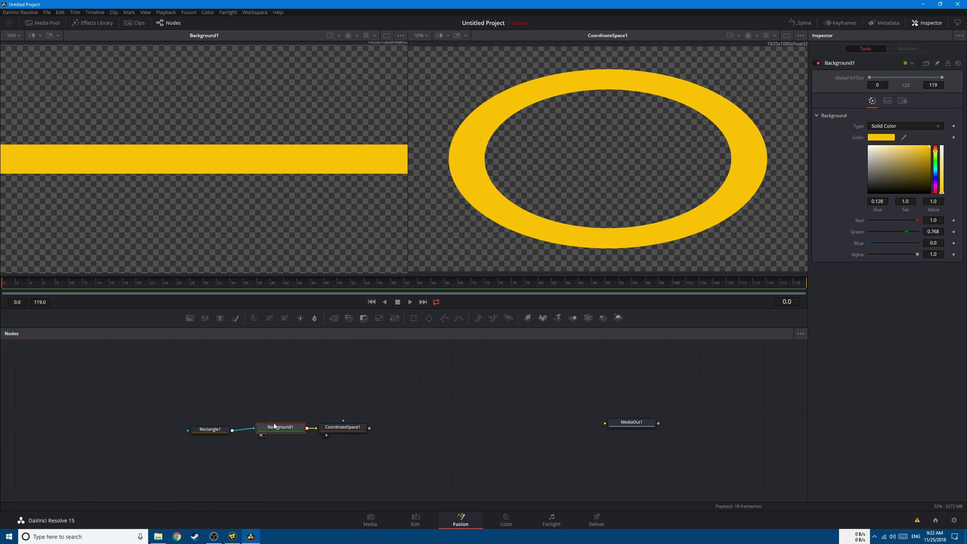
click(887, 100)
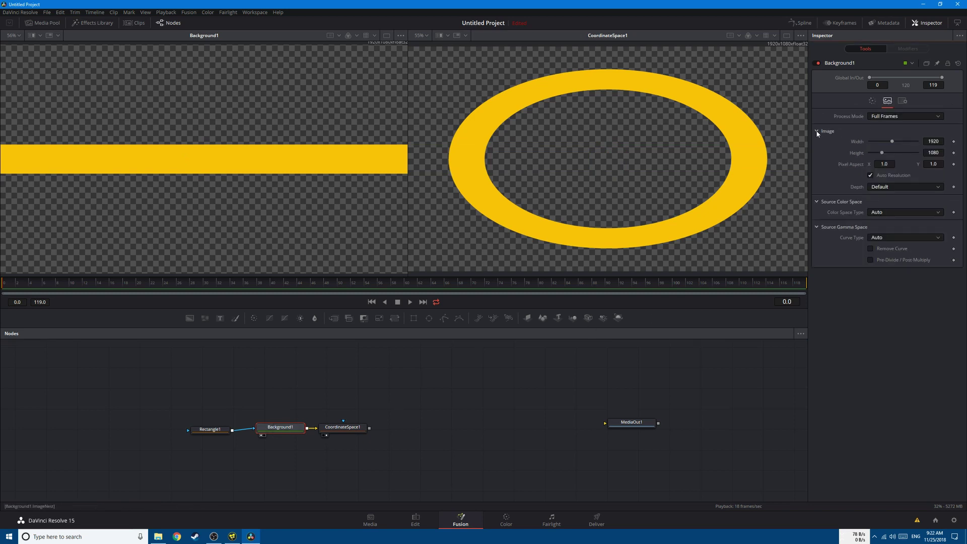
click(871, 176)
click(933, 141)
text(1080)
key(Tab)
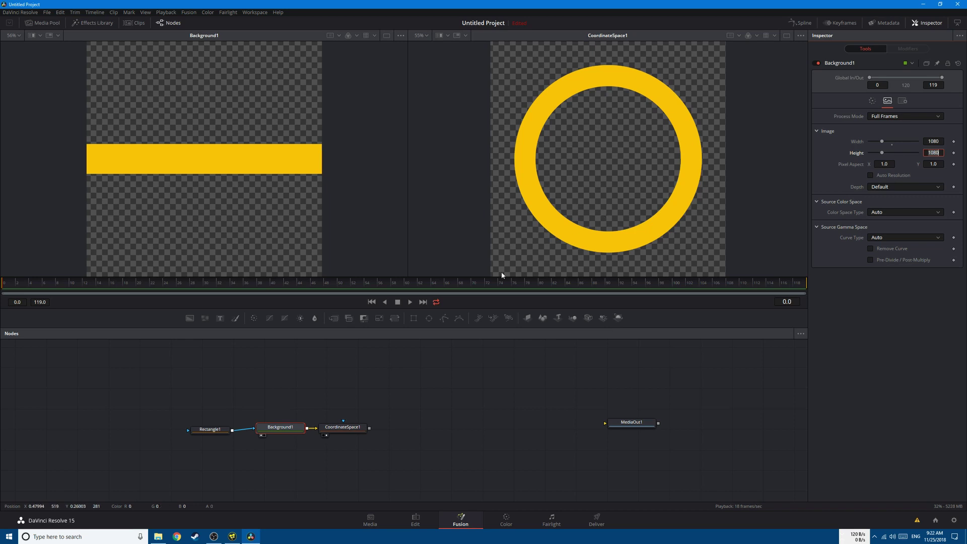
click(410, 360)
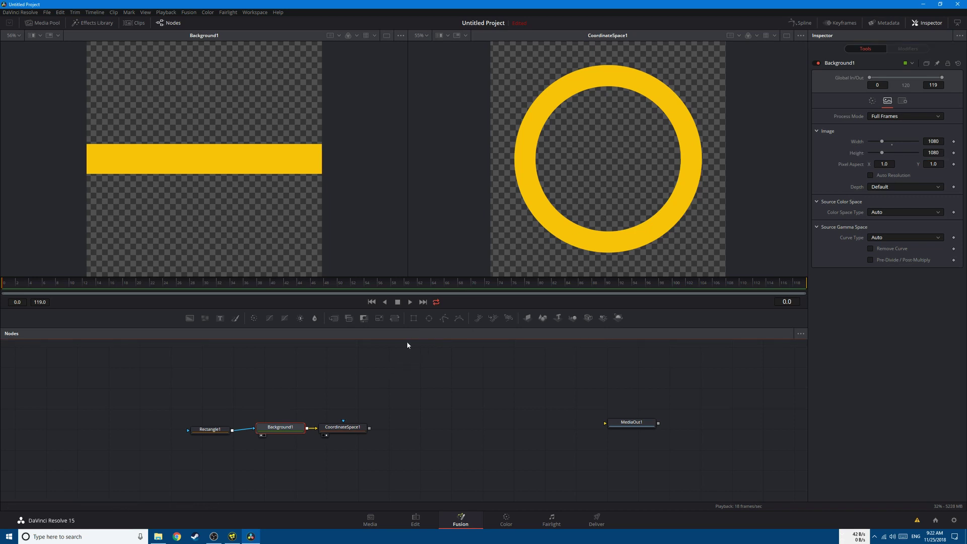
- Keyframe Rectangle1's width from 0 at frame 0 to 1.0 at frame 85, then preview playback
click(209, 432)
click(579, 285)
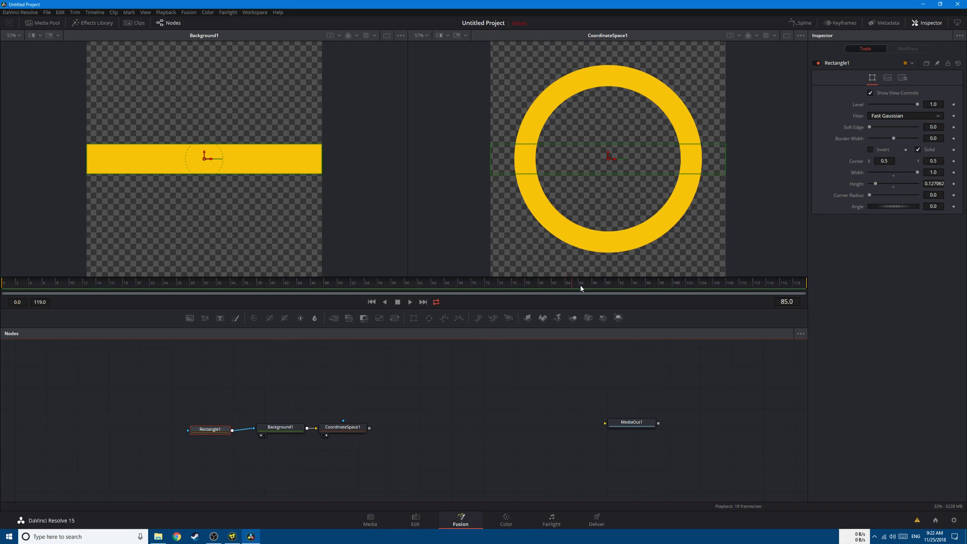
right_click(868, 172)
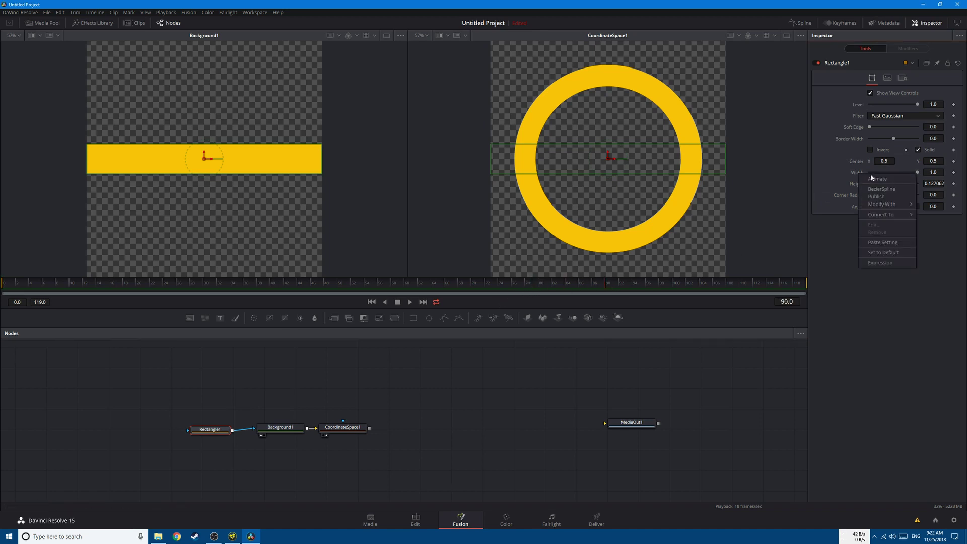
click(874, 181)
drag(176, 285, 4, 285)
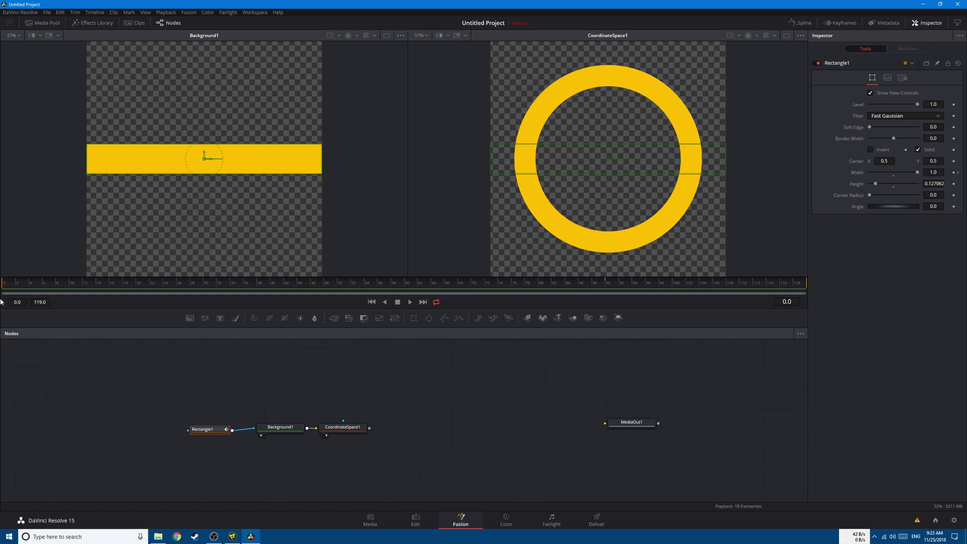
drag(917, 172, 865, 175)
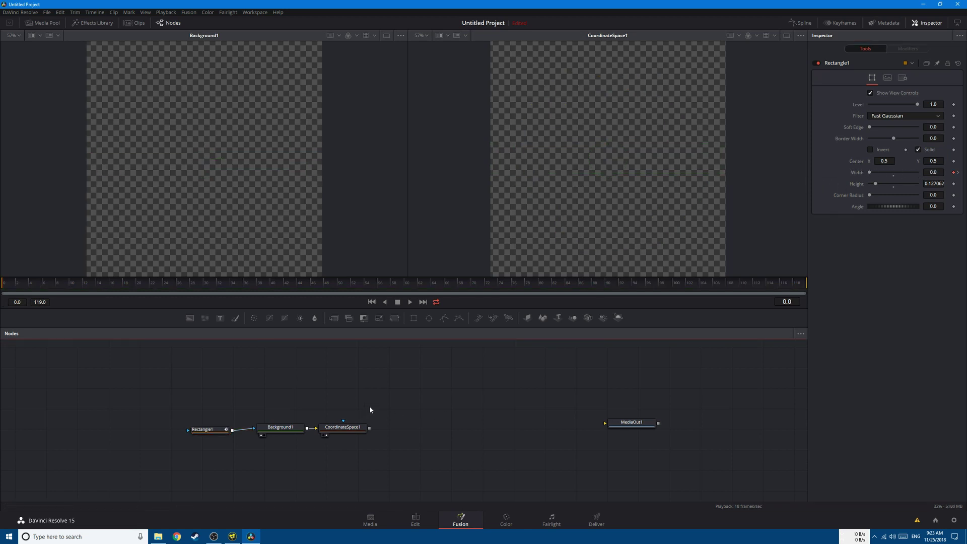
key(space)
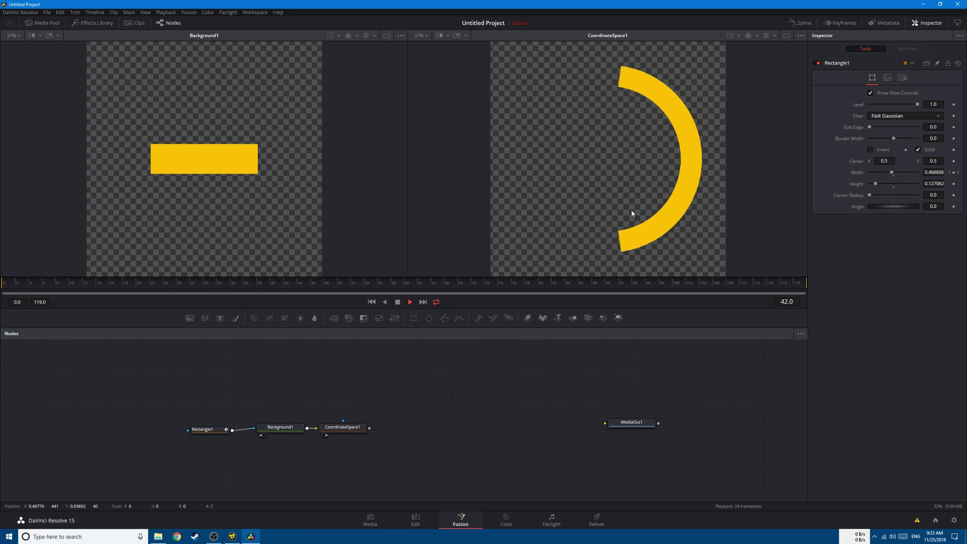
key(space)
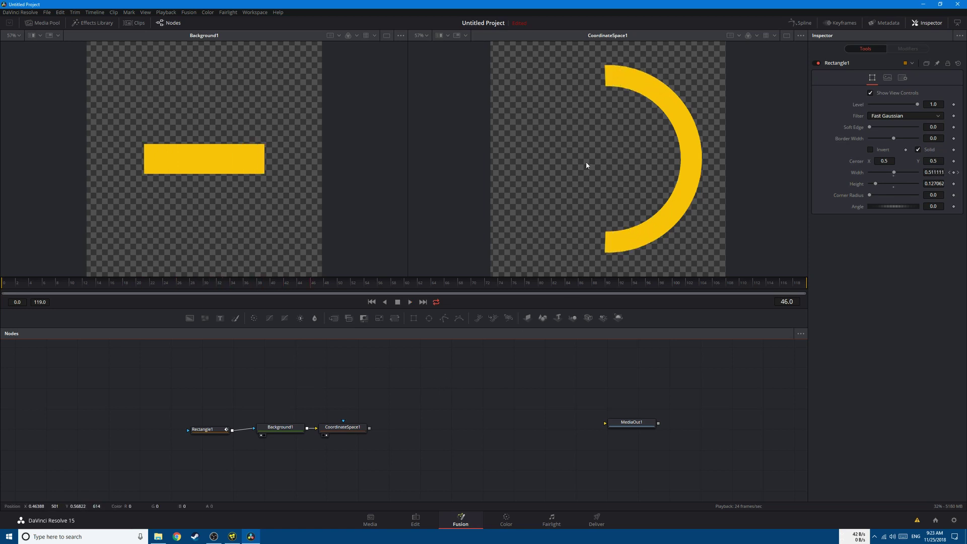
- Add a Text+ node merged over CoordinateSpace1 as Merge1
click(220, 318)
drag(370, 381, 371, 431)
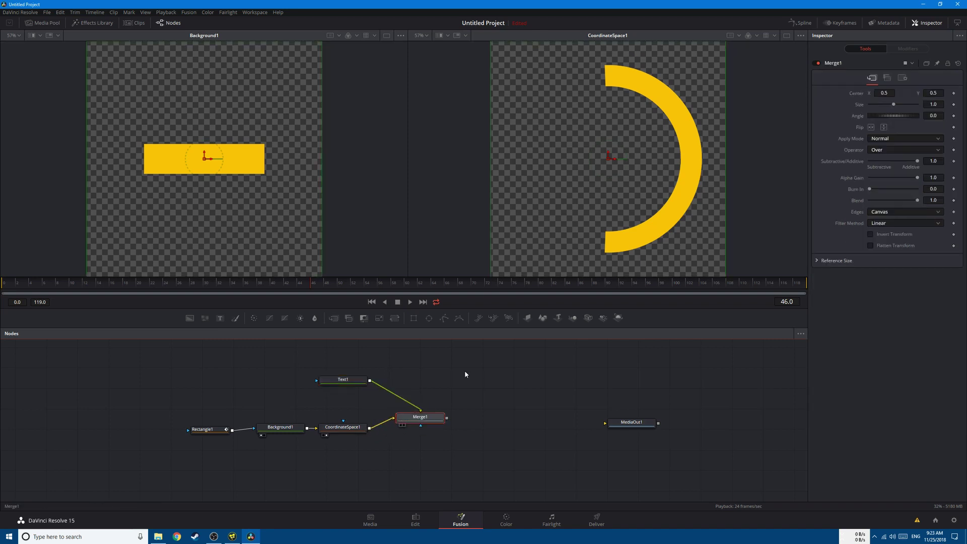
drag(369, 384, 432, 381)
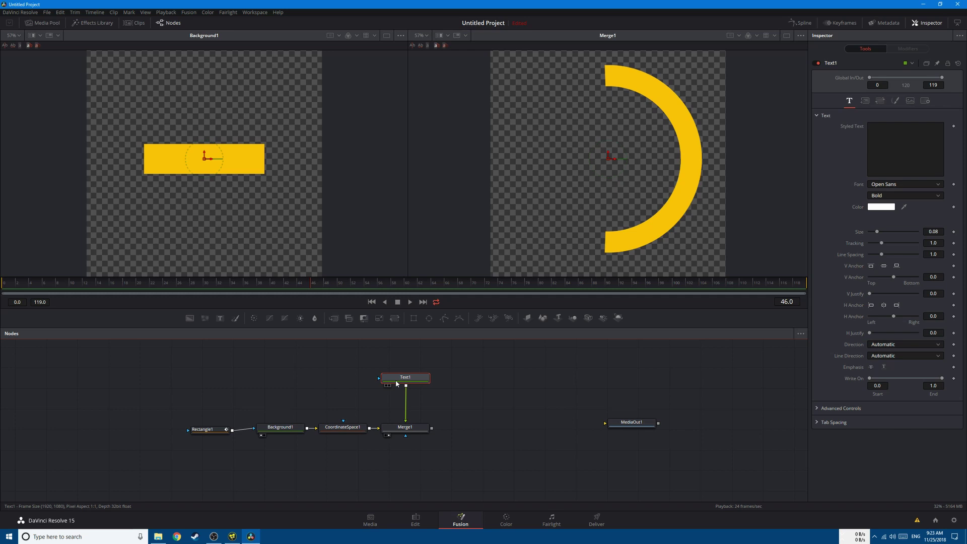
- Drive Text1's Styled Text with the expression Rectangle1.Width
right_click(899, 132)
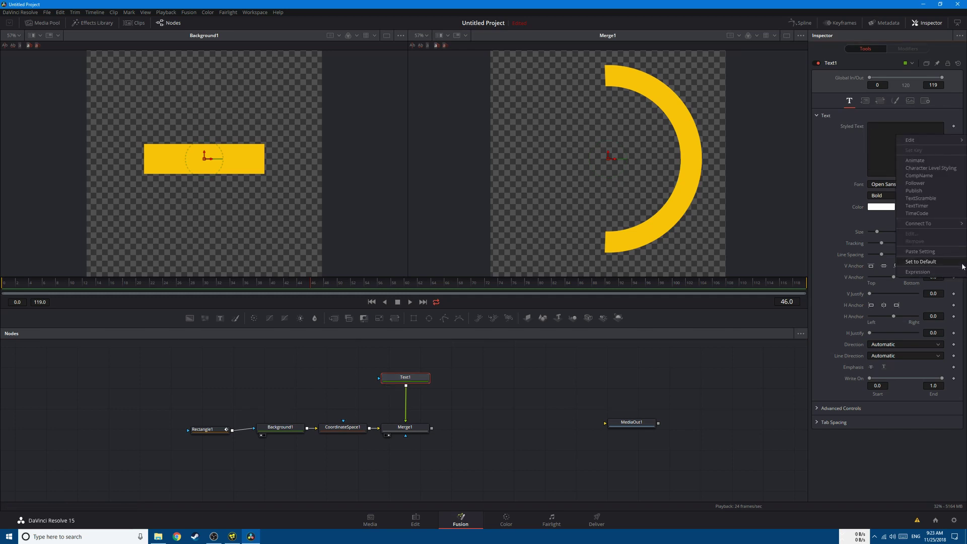
click(916, 271)
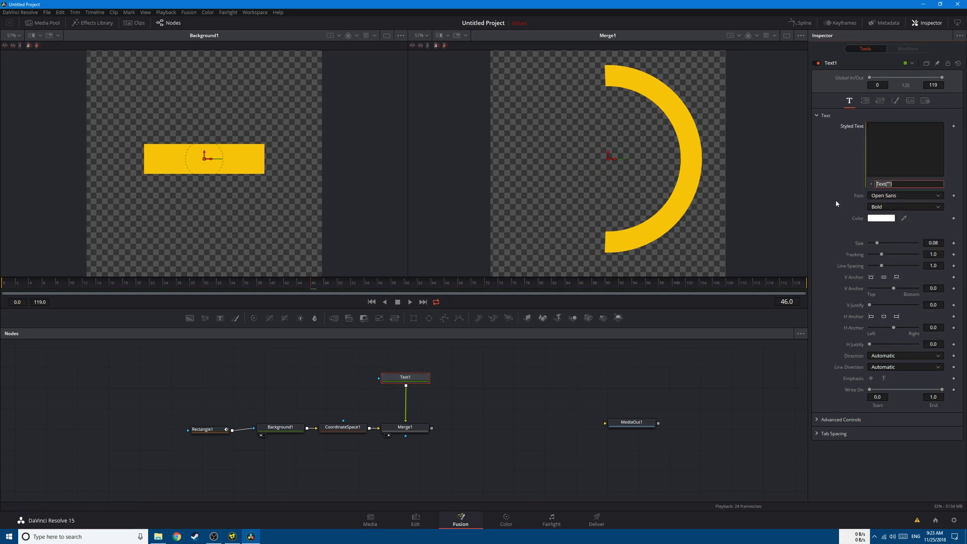
key(BackSpace)
text(Rectangle1.Width)
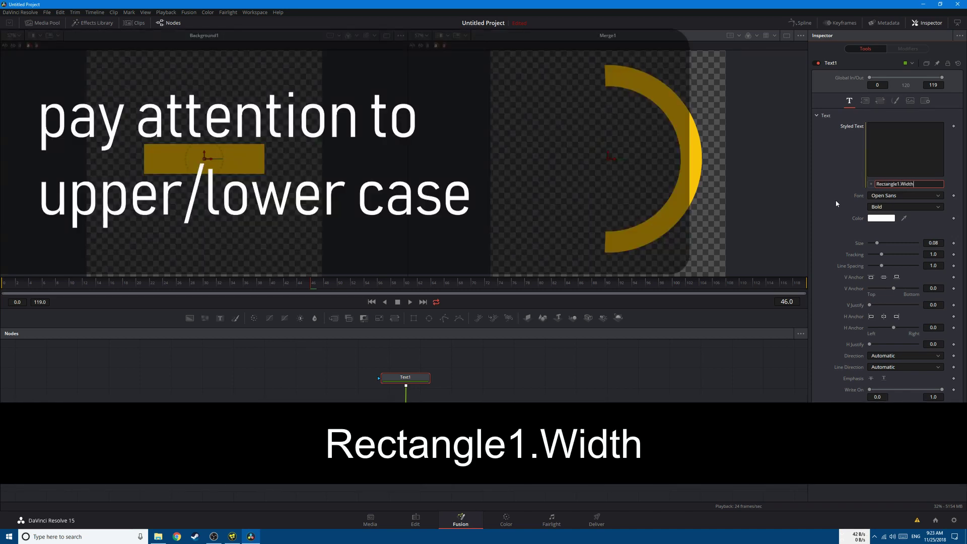
key(Return)
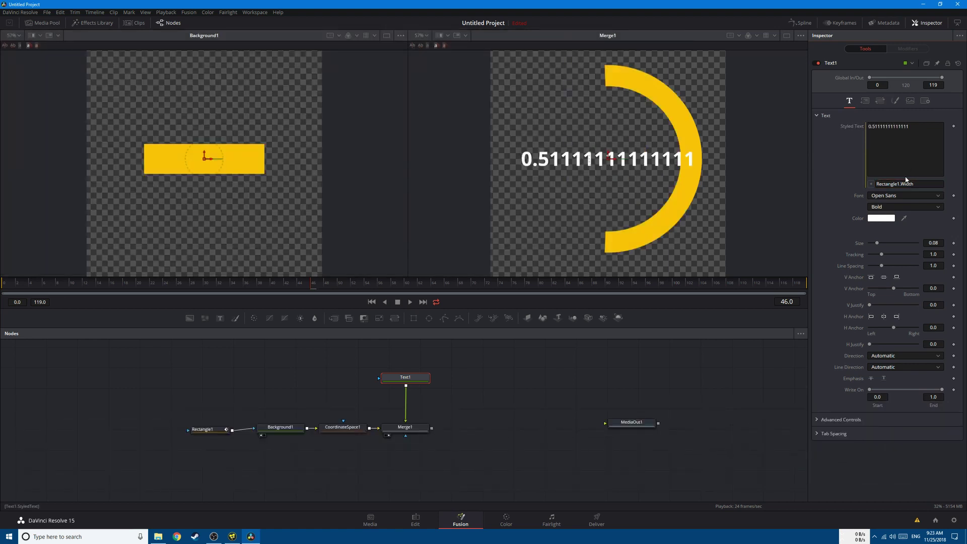
- Test the link by changing Rectangle1's width, undo it, and start playback
click(209, 429)
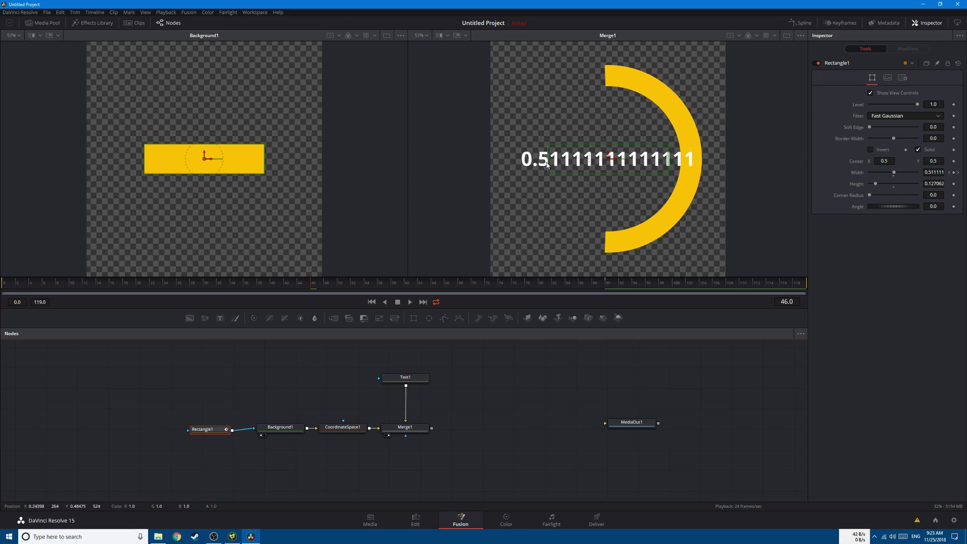
drag(894, 172, 914, 172)
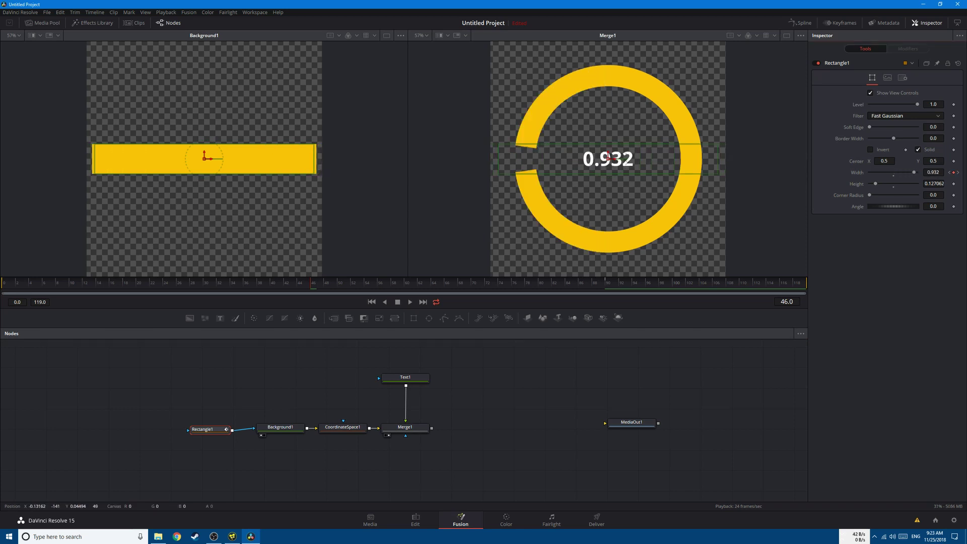
key(ctrl+z)
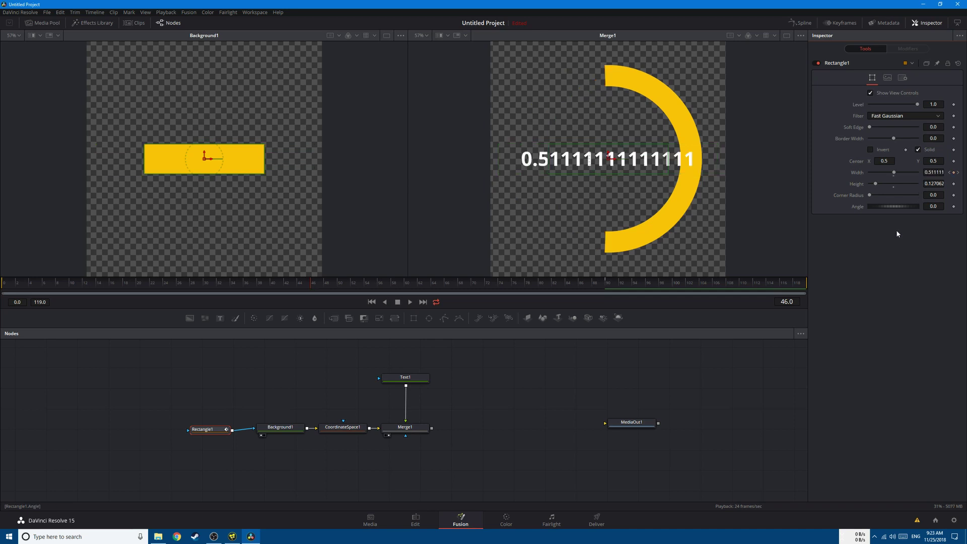
key(space)
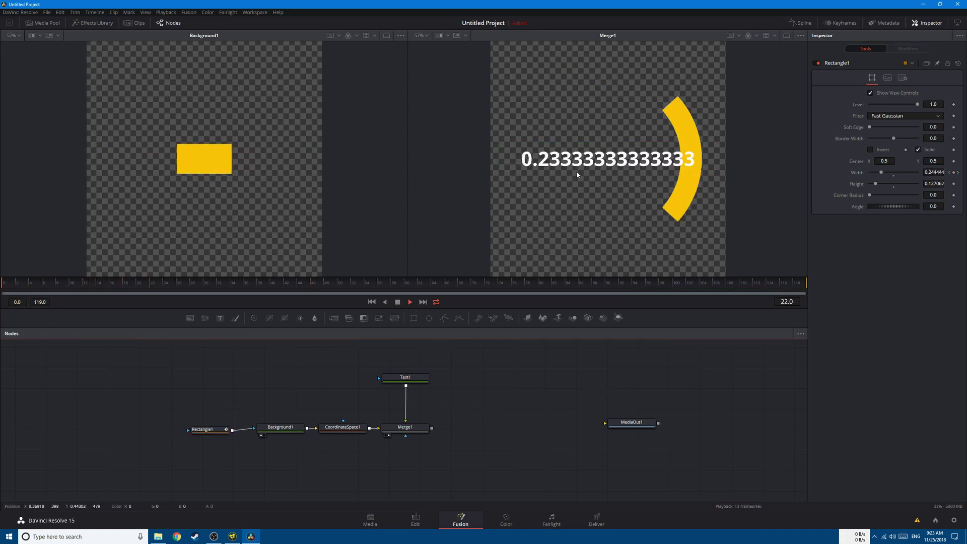
- Change Text1's expression to Rectangle1.Width*100, checked at frame 90
key(space)
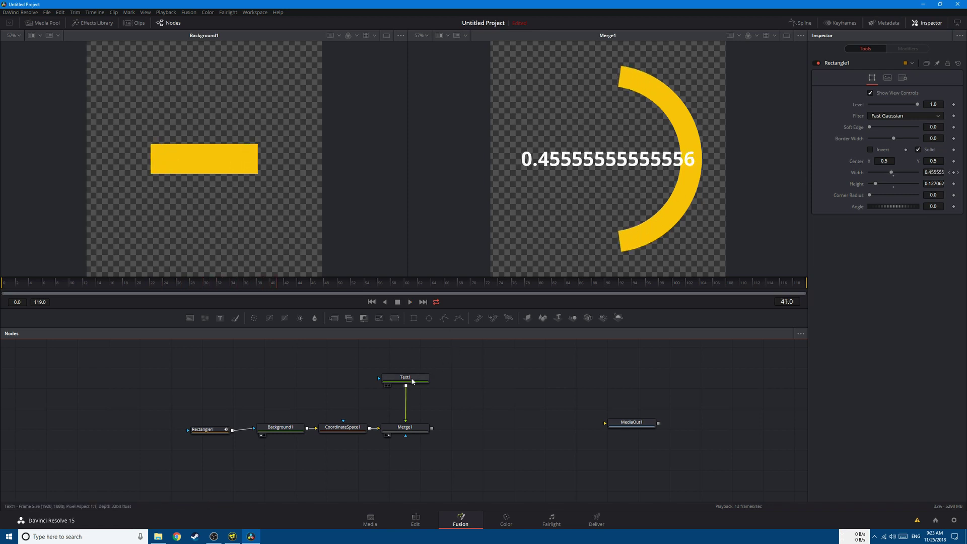
click(423, 377)
drag(577, 289, 623, 288)
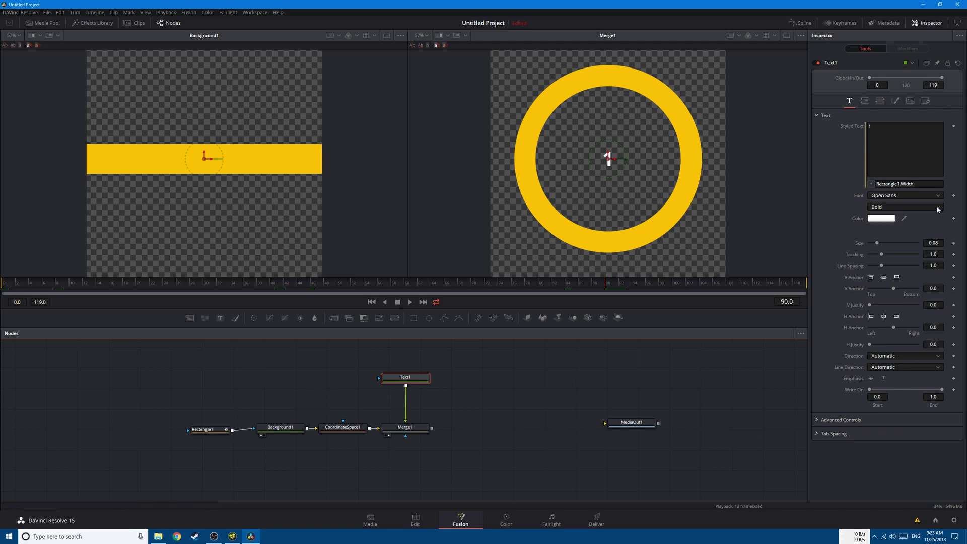
click(924, 184)
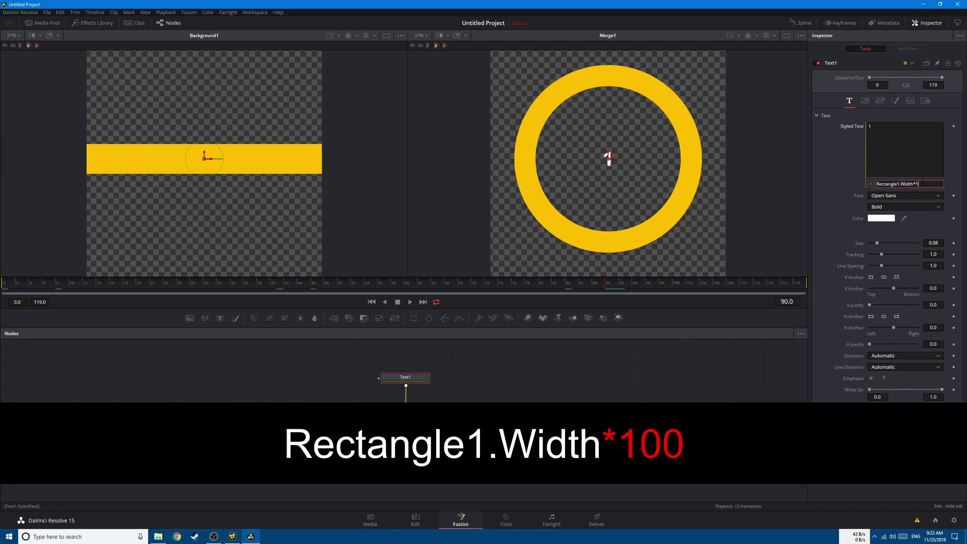
key(Return)
- Play from the start and check the readout at frames 90 and 67 (74.44)
key(Home)
key(space)
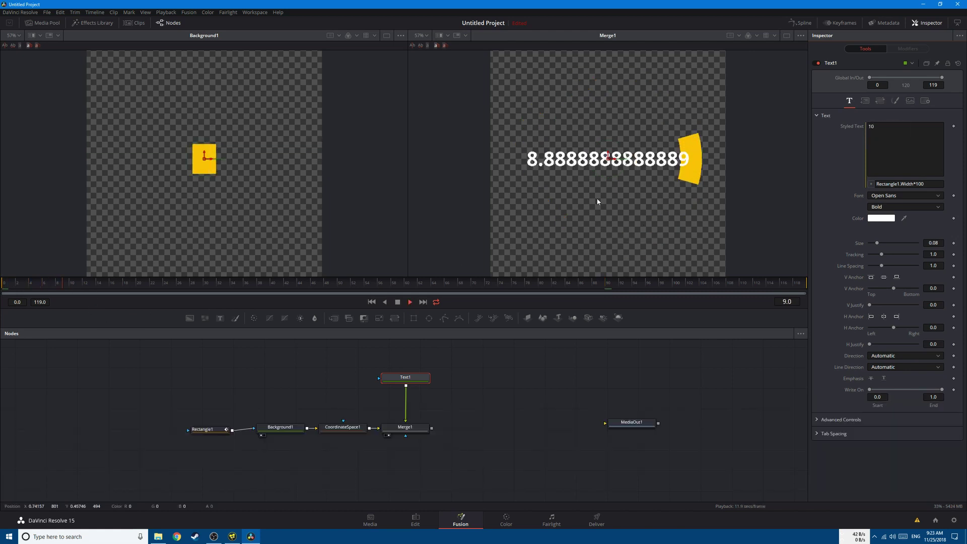
click(605, 285)
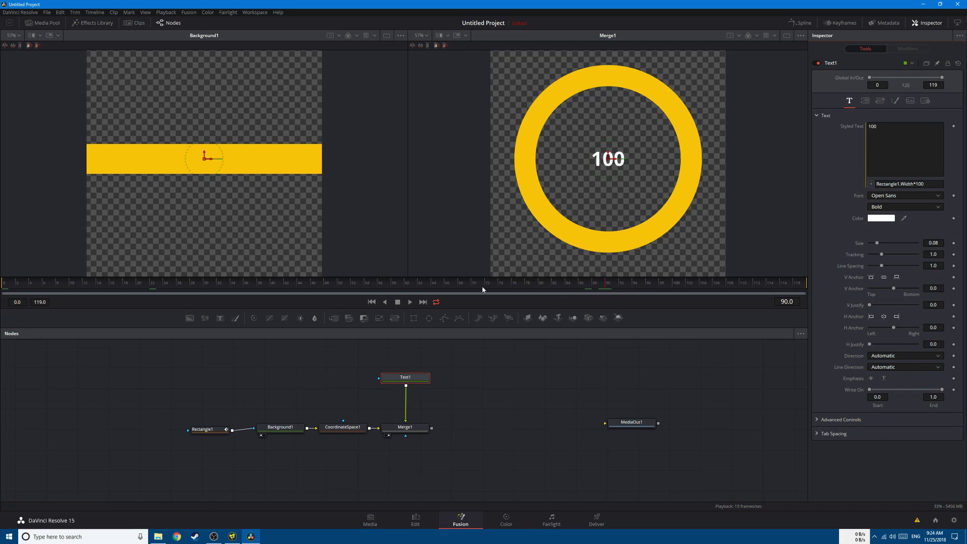
click(453, 285)
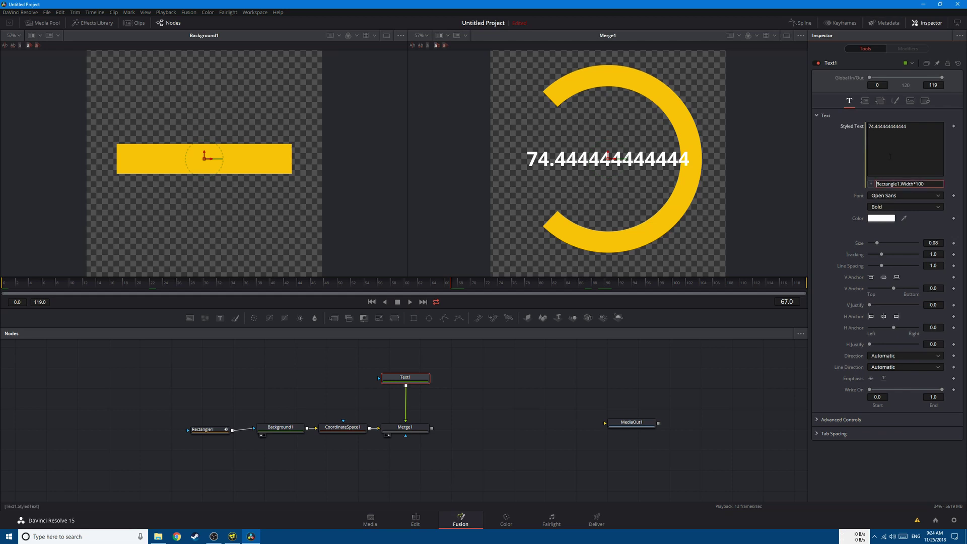
- Wrap the expression in math.floor( ) so the readout shows whole numbers
text(math.)
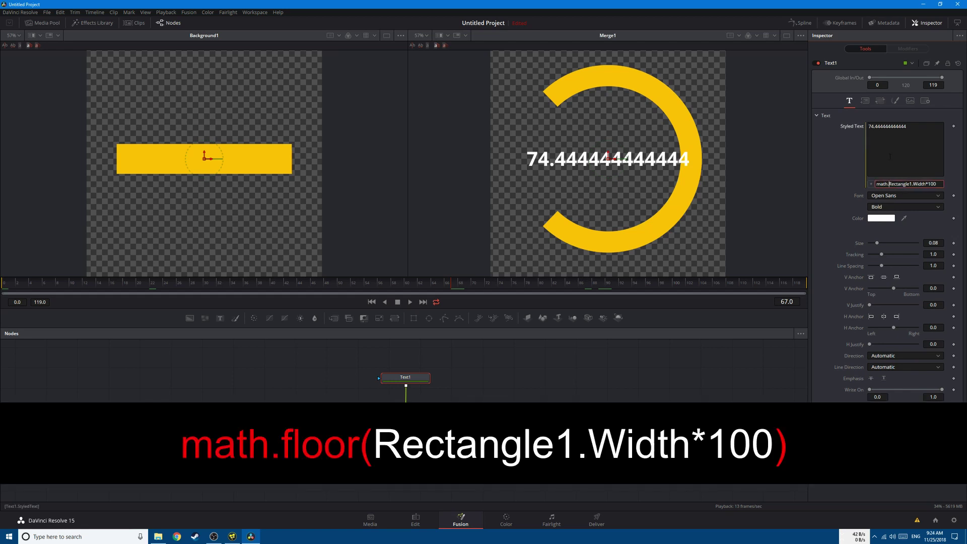
text(floor()
key(End)
text())
key(Return)
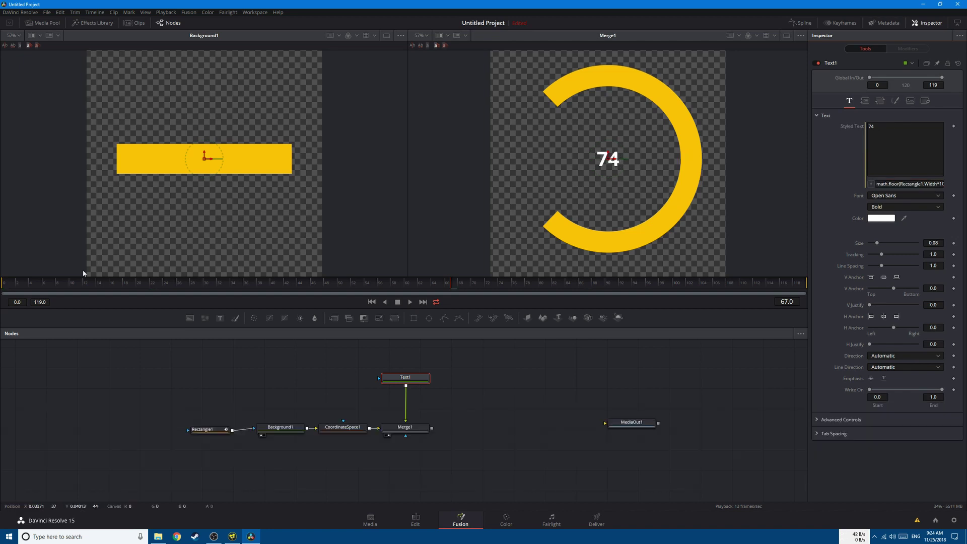
key(space)
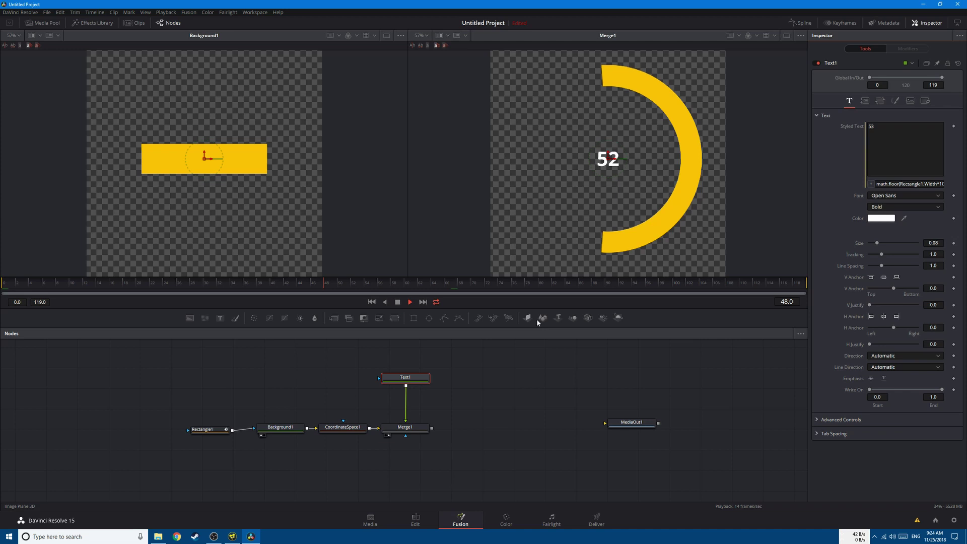
key(space)
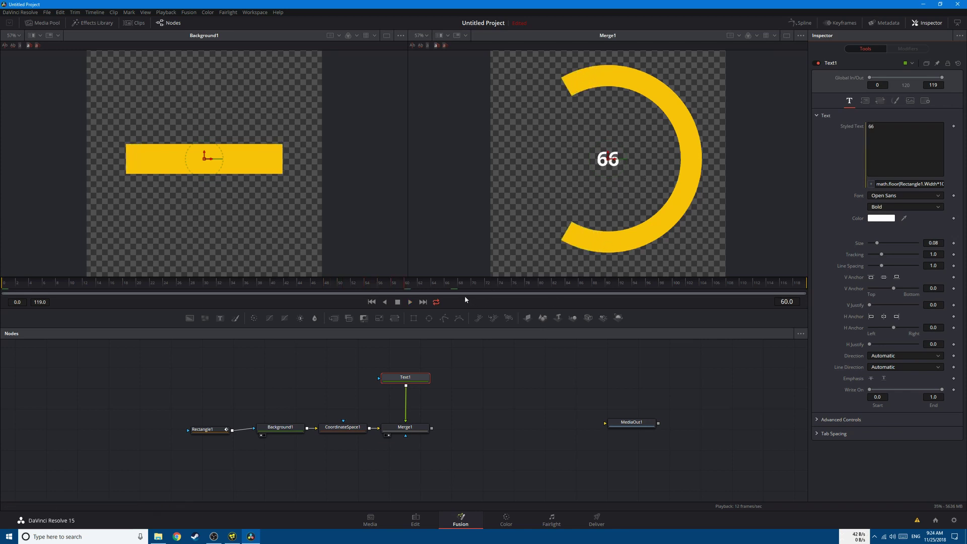
- Append .. " %" to the expression so the number ends with a percent sign
click(906, 184)
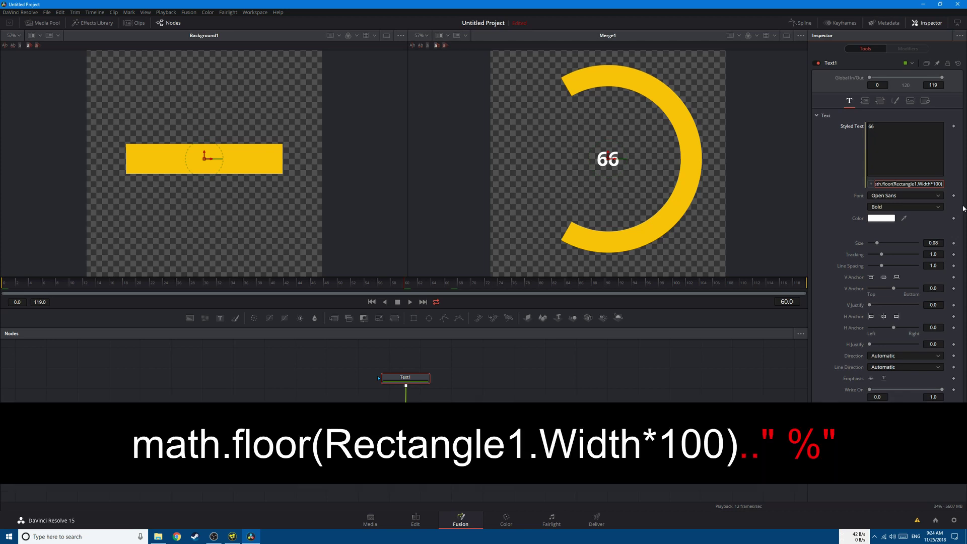
text(.." %")
key(Return)
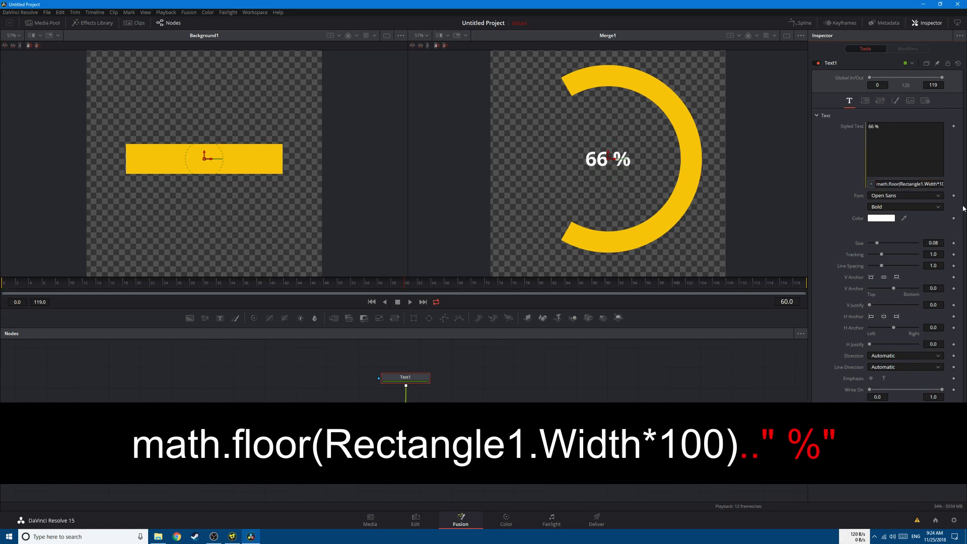
- Play the ring from frame 0, then stop at frame 14 (15 %) with Rectangle1 selected
click(4, 282)
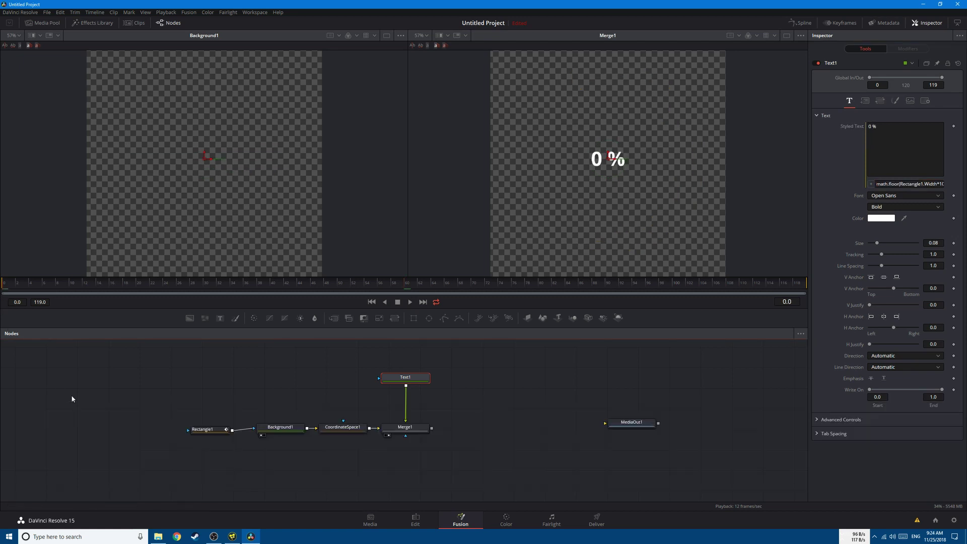
key(space)
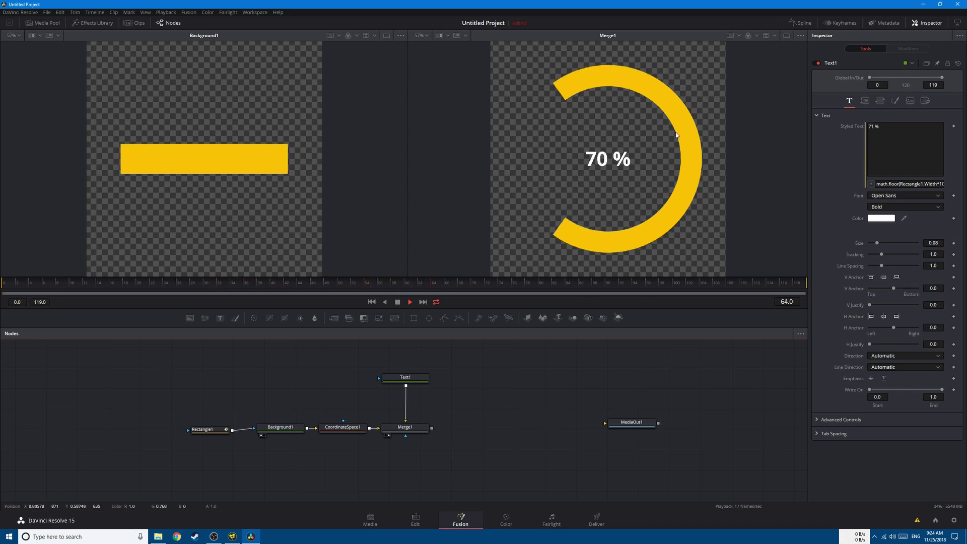
key(space)
click(99, 286)
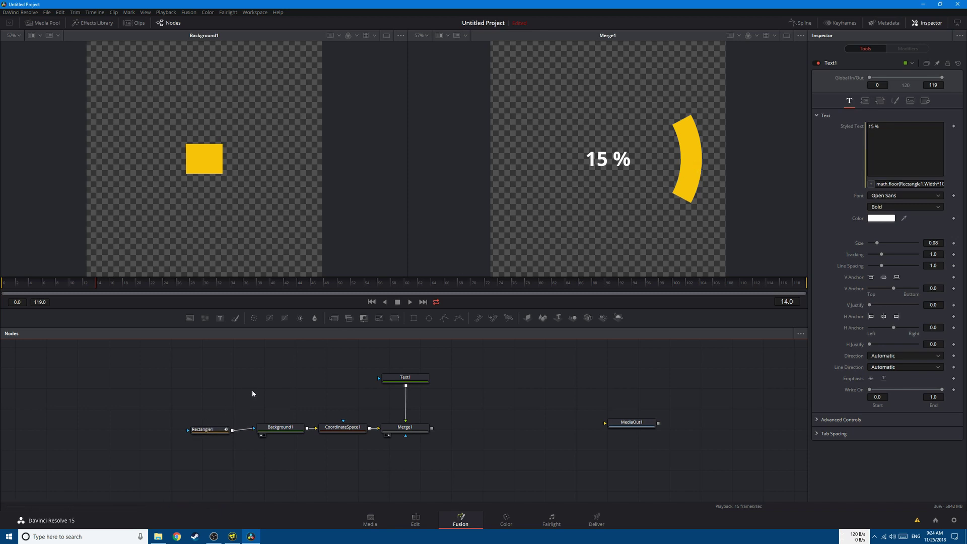
click(201, 432)
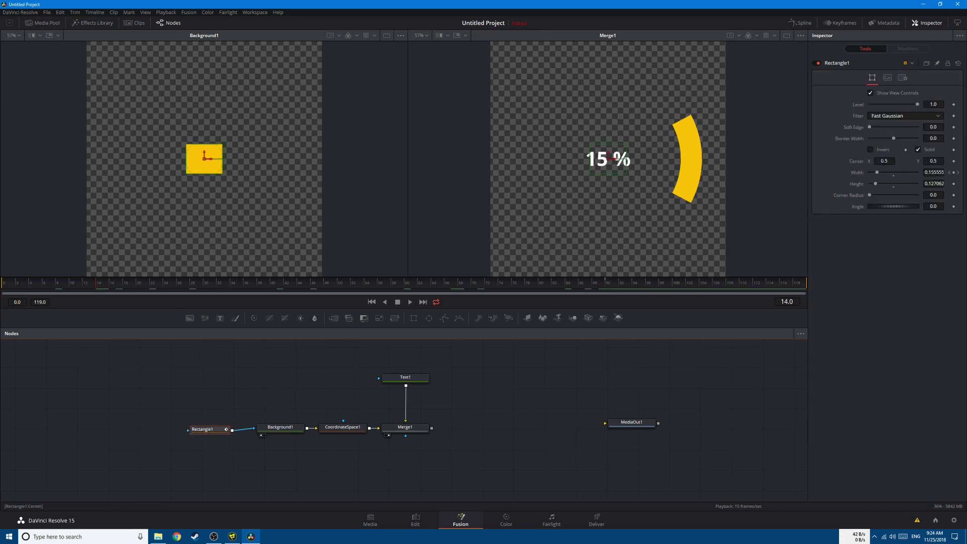
- Set Rectangle1's Center X to 1.0 in the Inspector
click(884, 161)
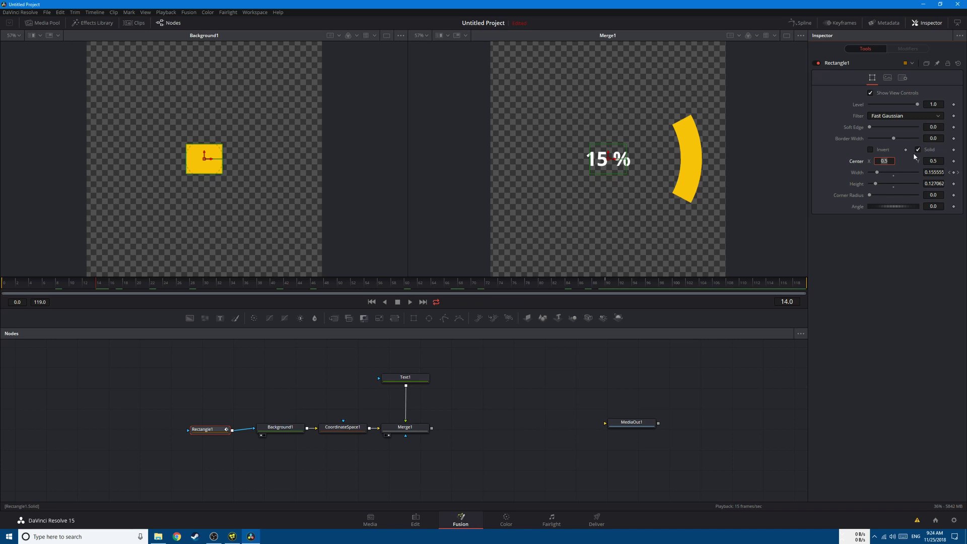
text(1)
key(Tab)
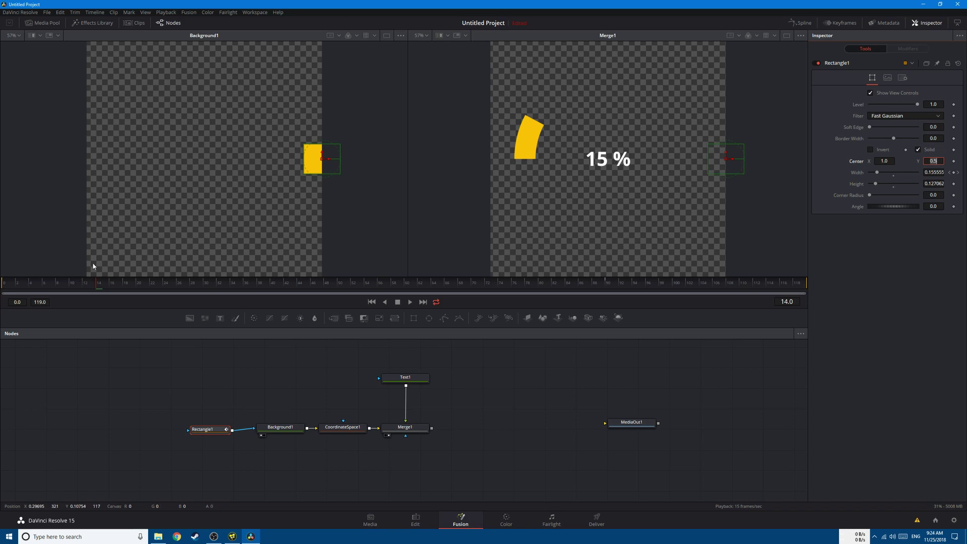
- Play the animation from frame 0 and scrub to frame 90 to check the half-circle arc
drag(57, 280, 4, 280)
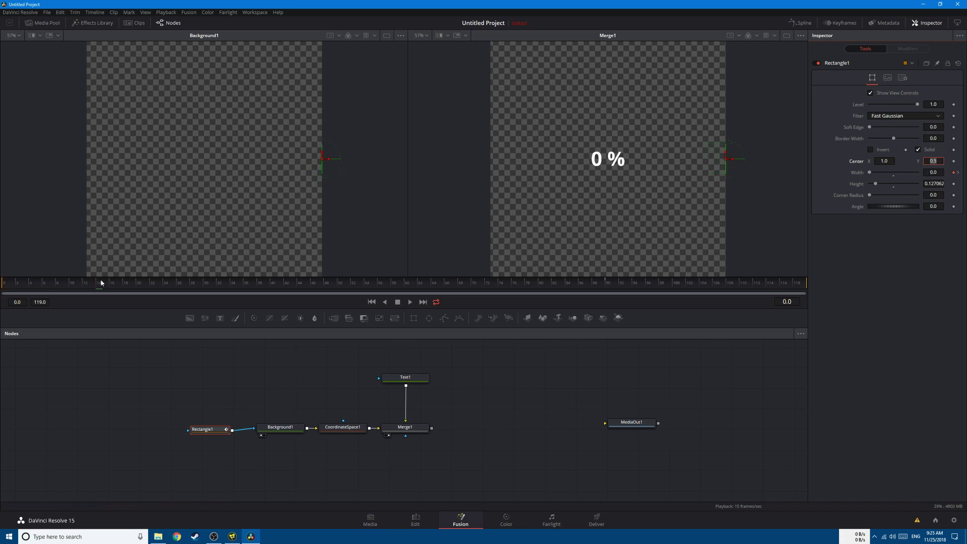
key(BackSpace)
click(51, 385)
key(space)
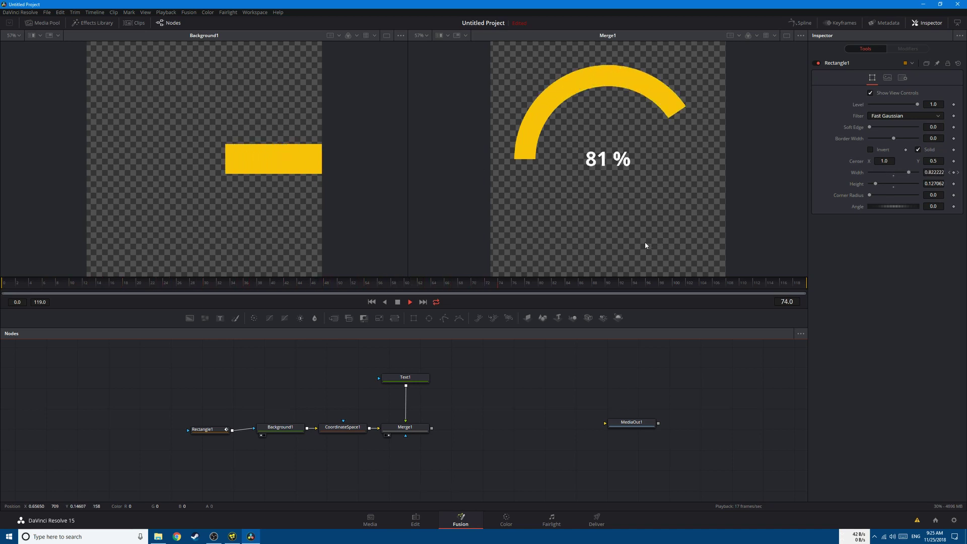
key(space)
drag(564, 289, 610, 287)
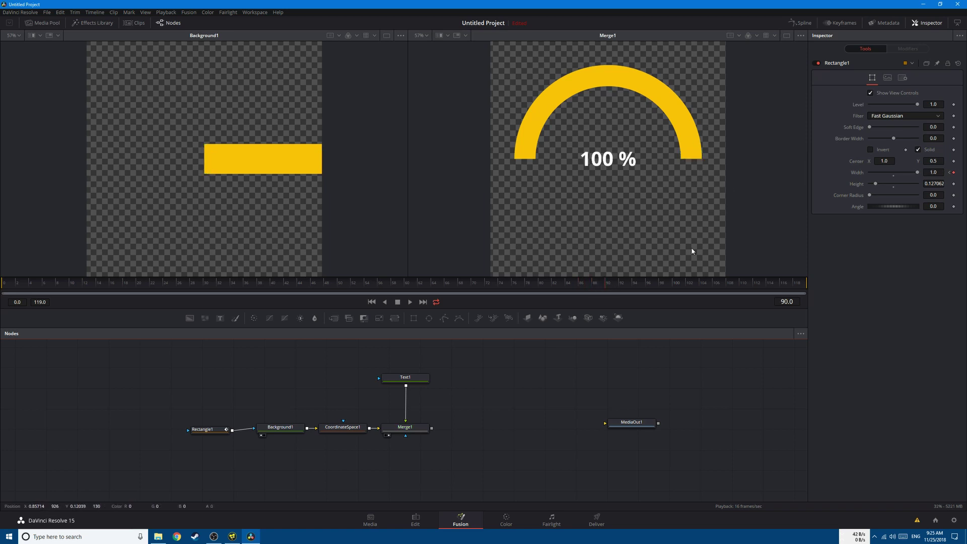
- Set Rectangle1's Width to 2.0
click(221, 430)
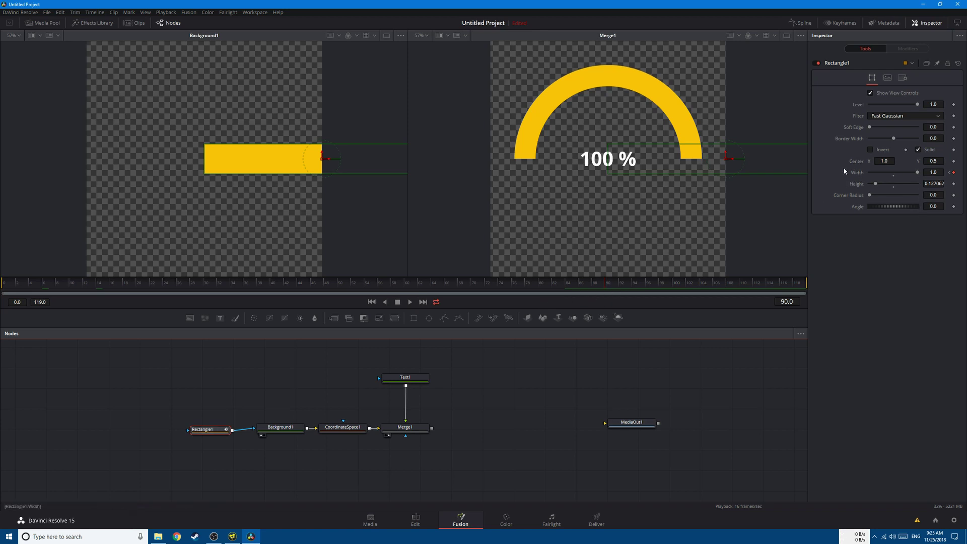
click(933, 172)
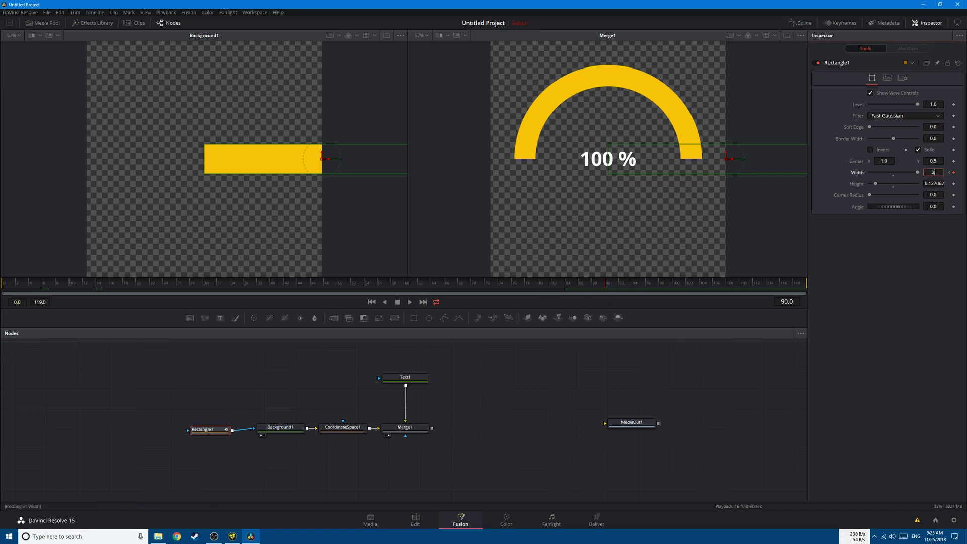
text(2)
key(Tab)
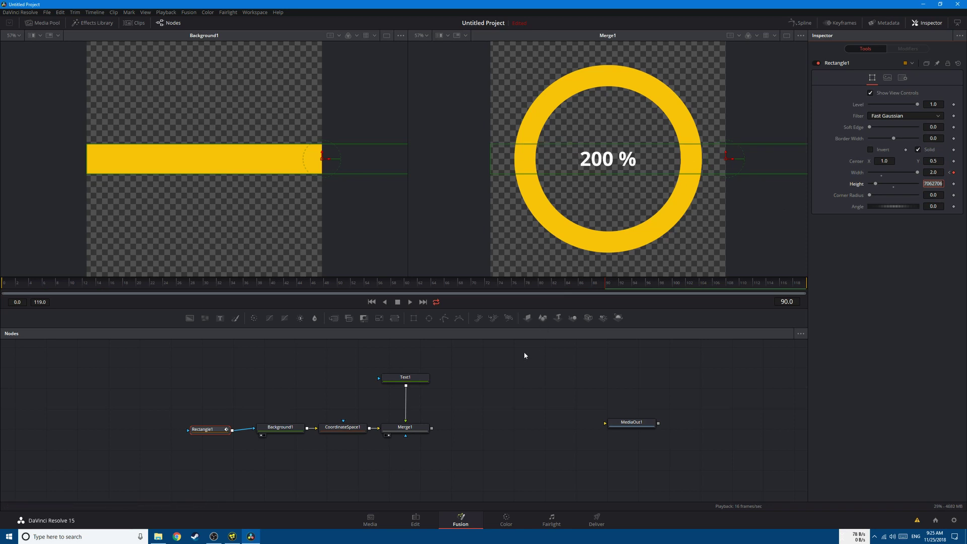
- Change Text1's percentage expression multiplier from 100 to 50 and play back to check
click(410, 381)
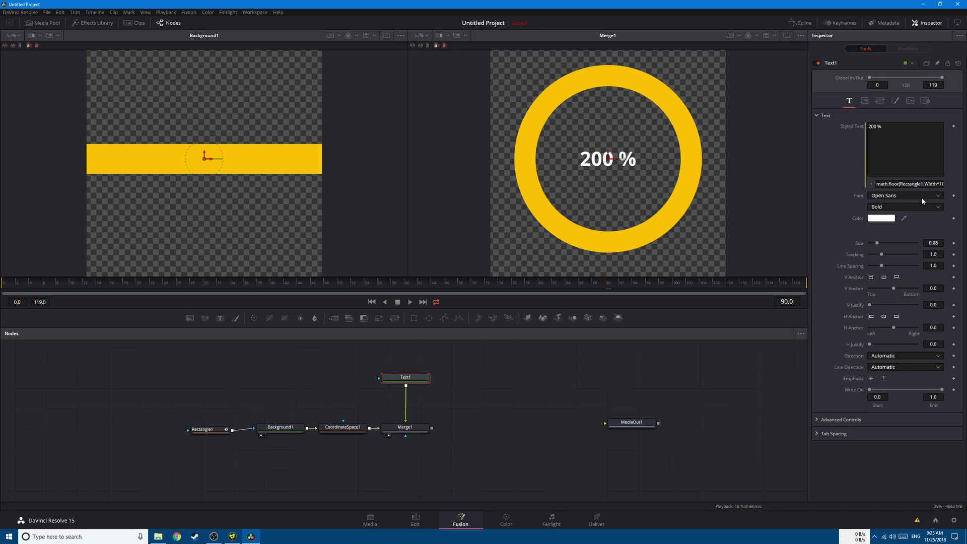
drag(915, 184, 940, 192)
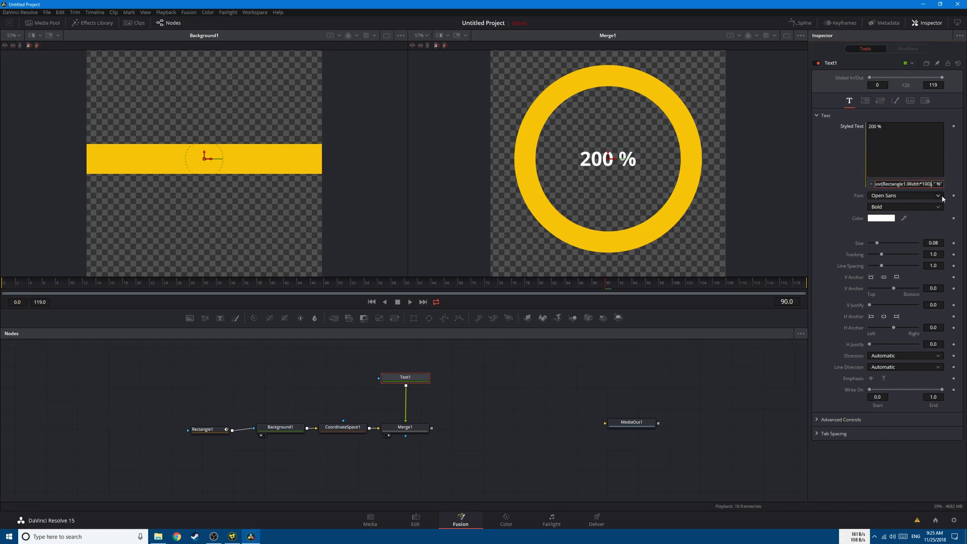
key(BackSpace)
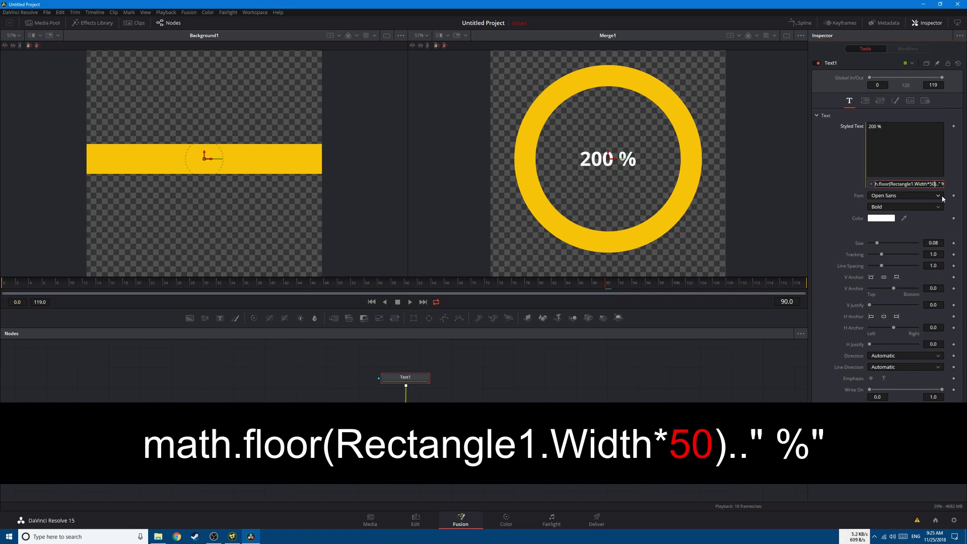
key(Return)
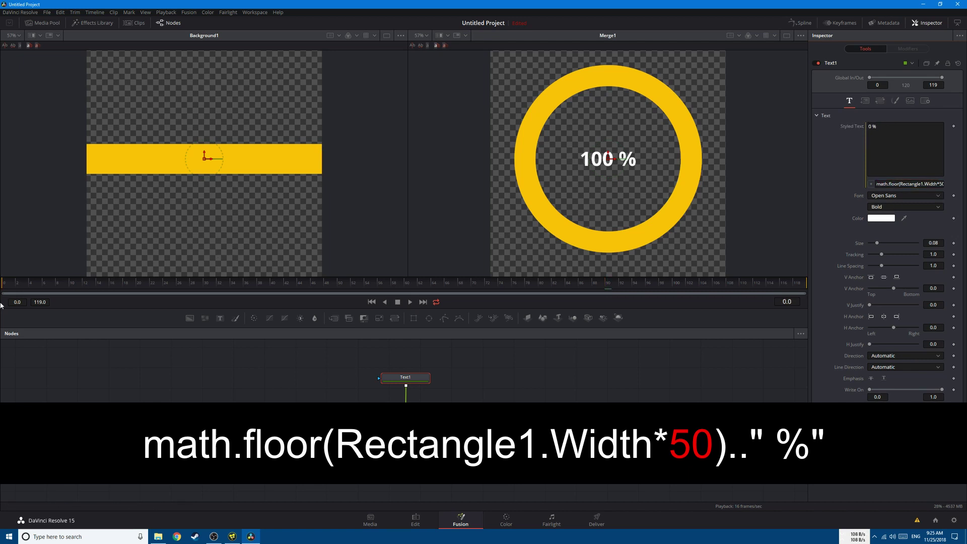
key(space)
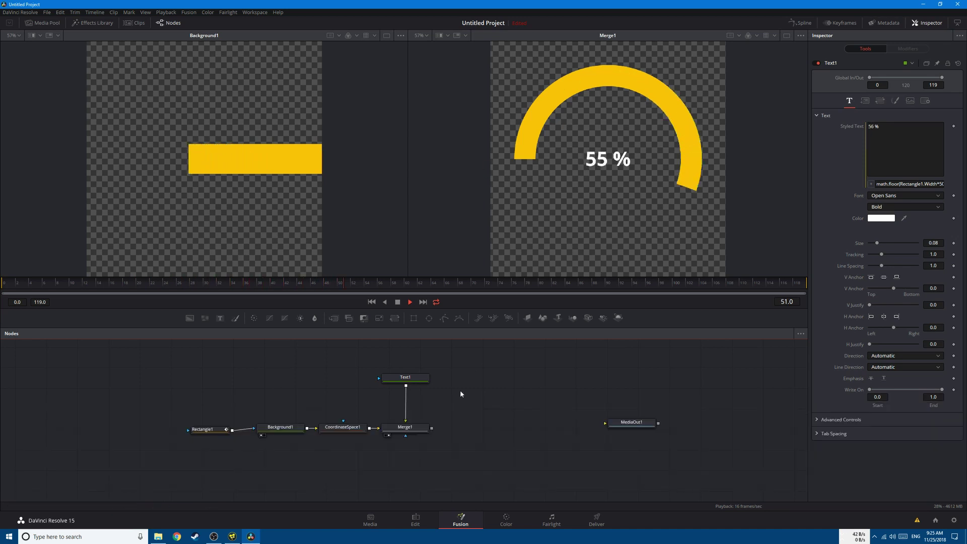
- Stop playback and move Rectangle1, Background1 and CoordinateSpace1 left to make room
key(space)
drag(168, 390, 378, 471)
drag(343, 427, 263, 426)
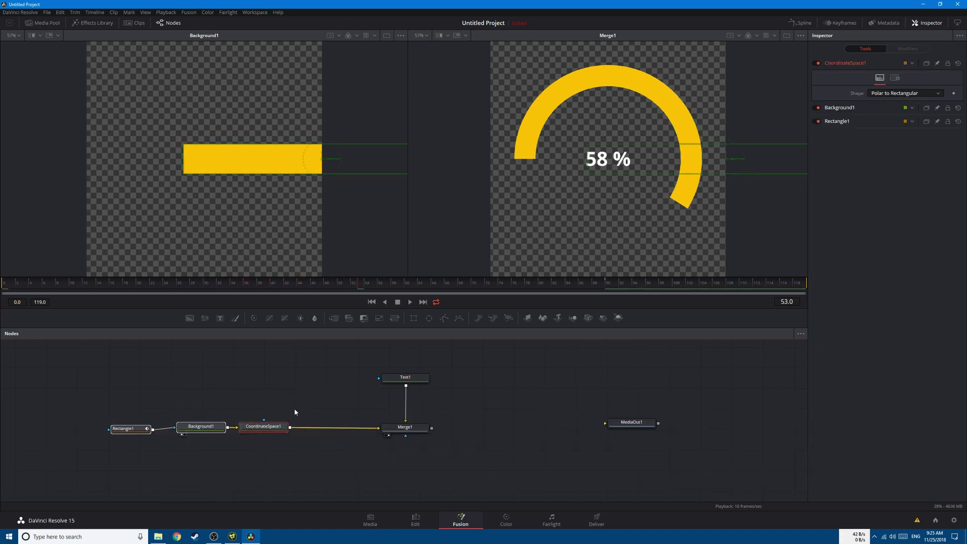
- Insert a Transform node after CoordinateSpace1 with Angle -90, then play from frame 0
click(295, 412)
key(ctrl+space)
text(xf)
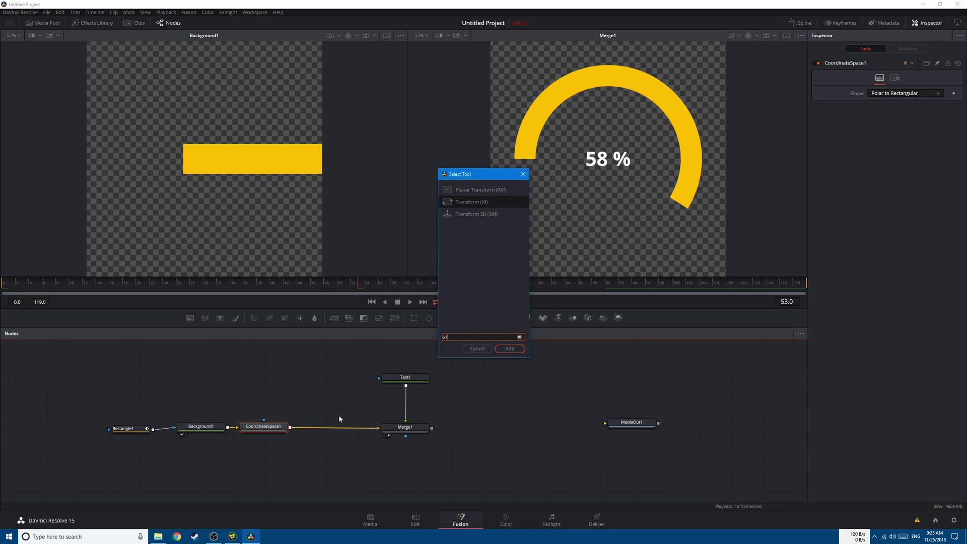
key(Return)
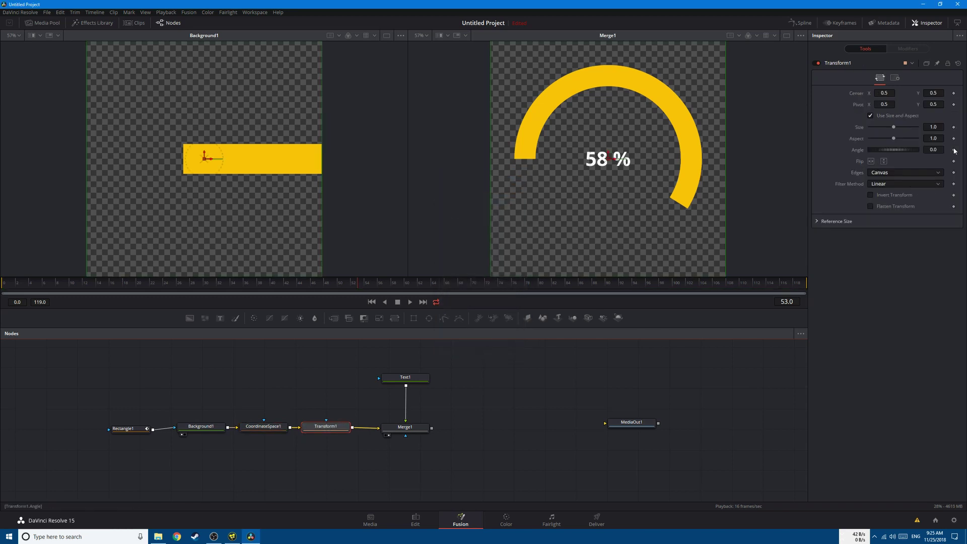
click(933, 149)
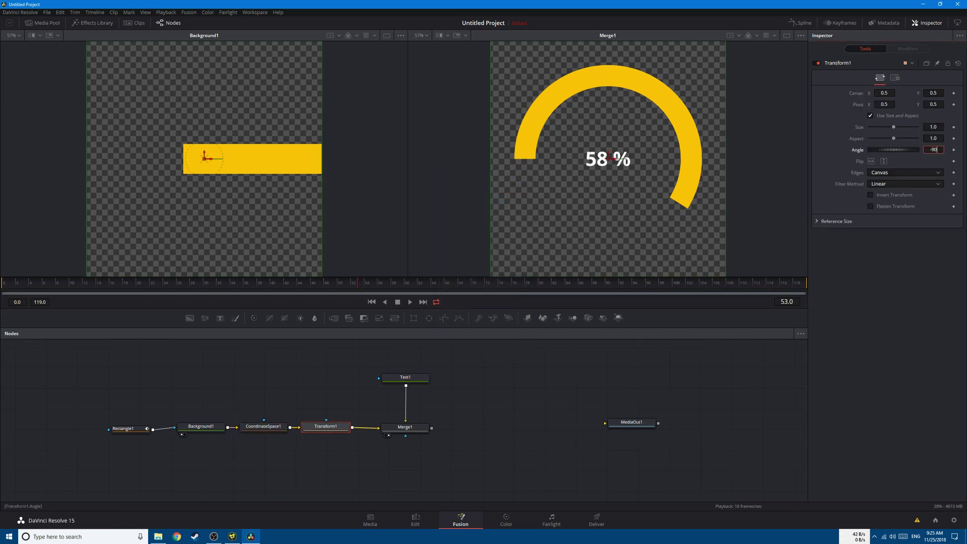
text(-90)
key(Return)
click(6, 292)
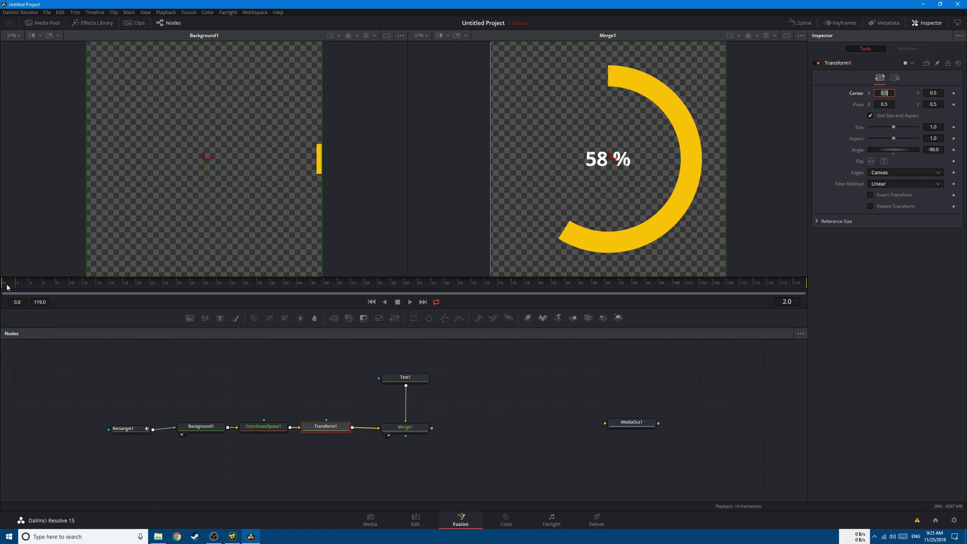
click(22, 382)
key(space)
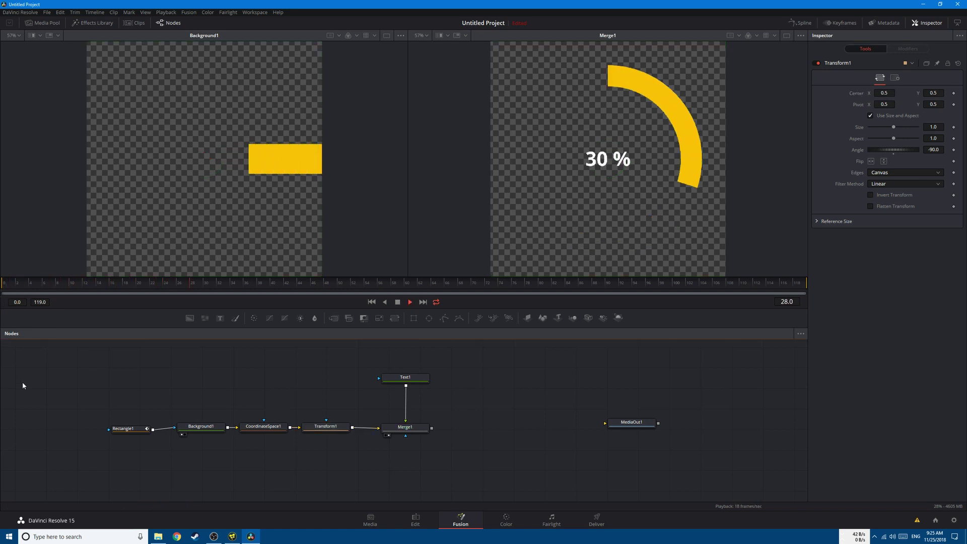